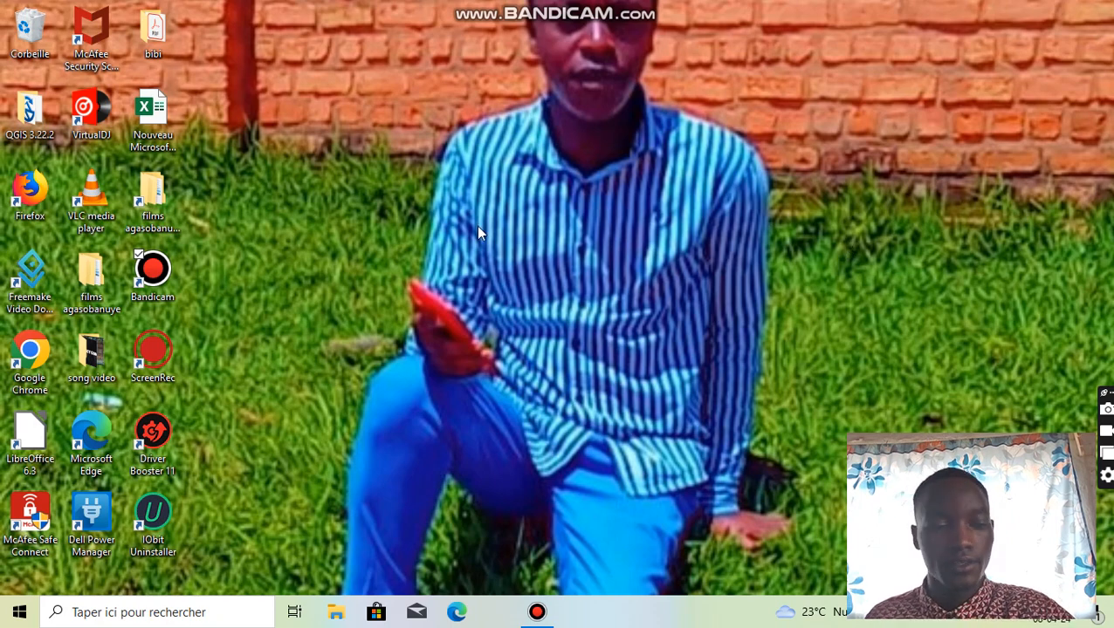
- Open Word 2013 from the desktop and create a new blank document
left_click(123, 613)
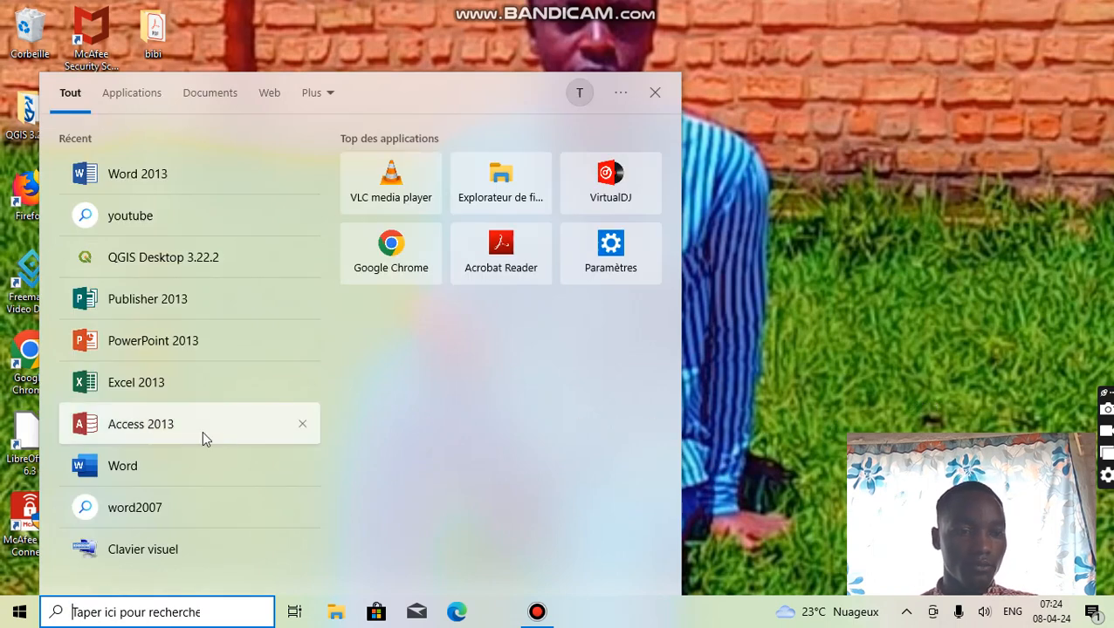
left_click(137, 174)
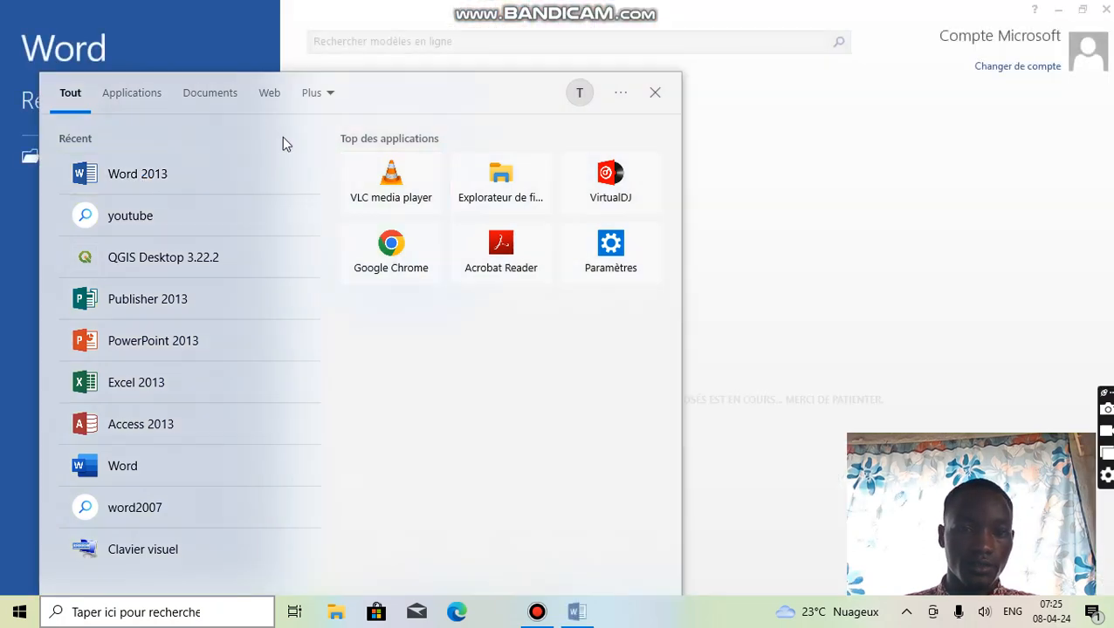
left_click(657, 94)
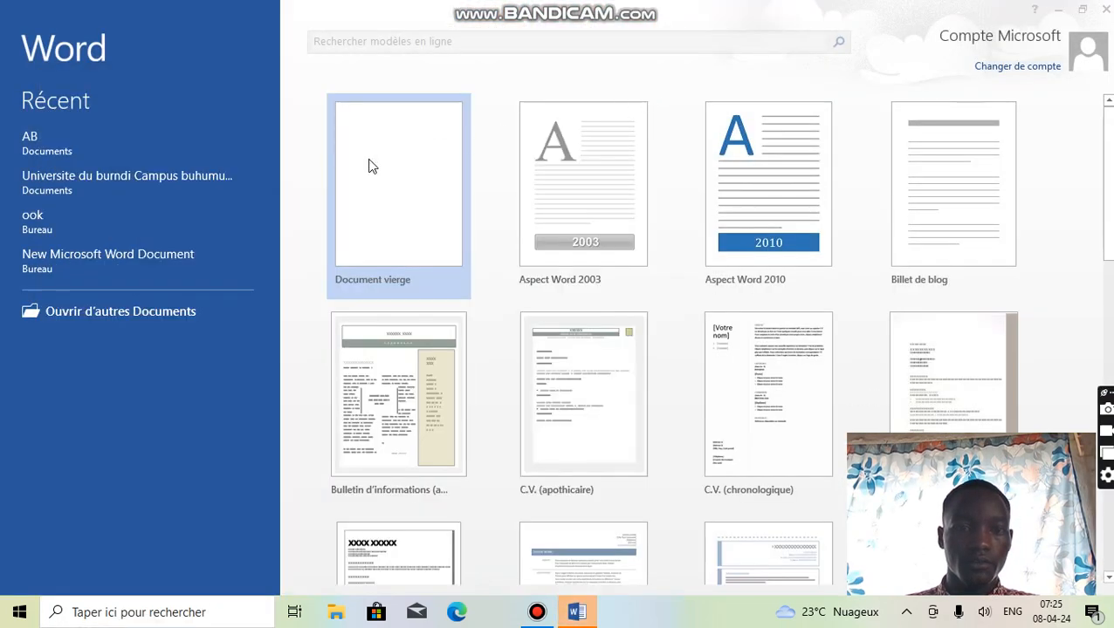
left_click(387, 195)
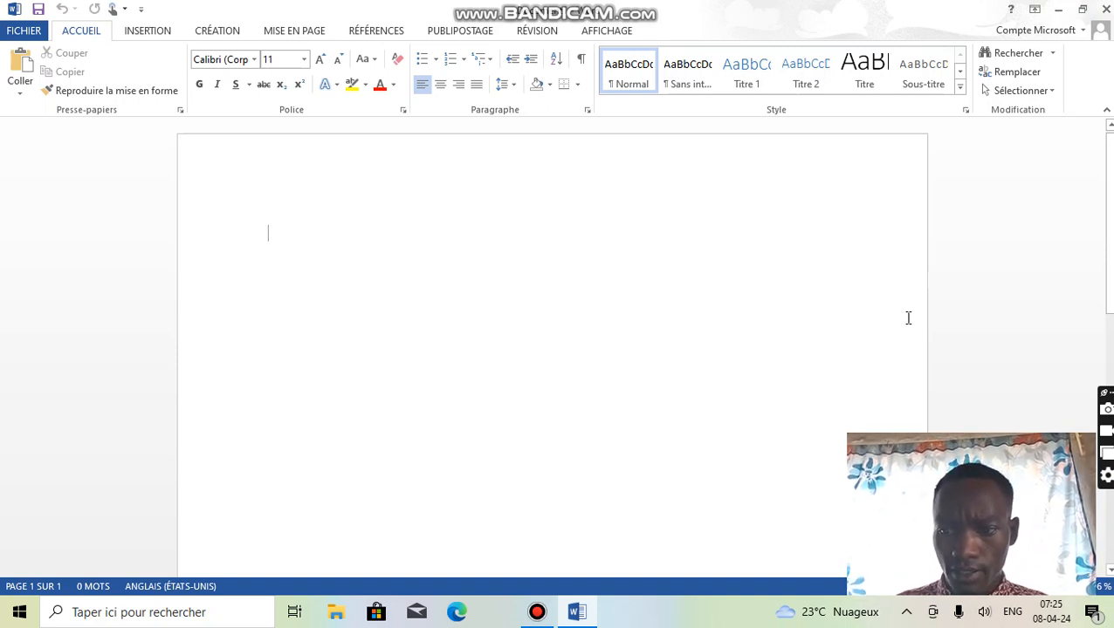
- Enter the heading lines "UNIVERSITE DU BURUNDI", "CAMPUS BUHUMUZA", "IACF" and "BAC2", each as its own paragraph
type("U")
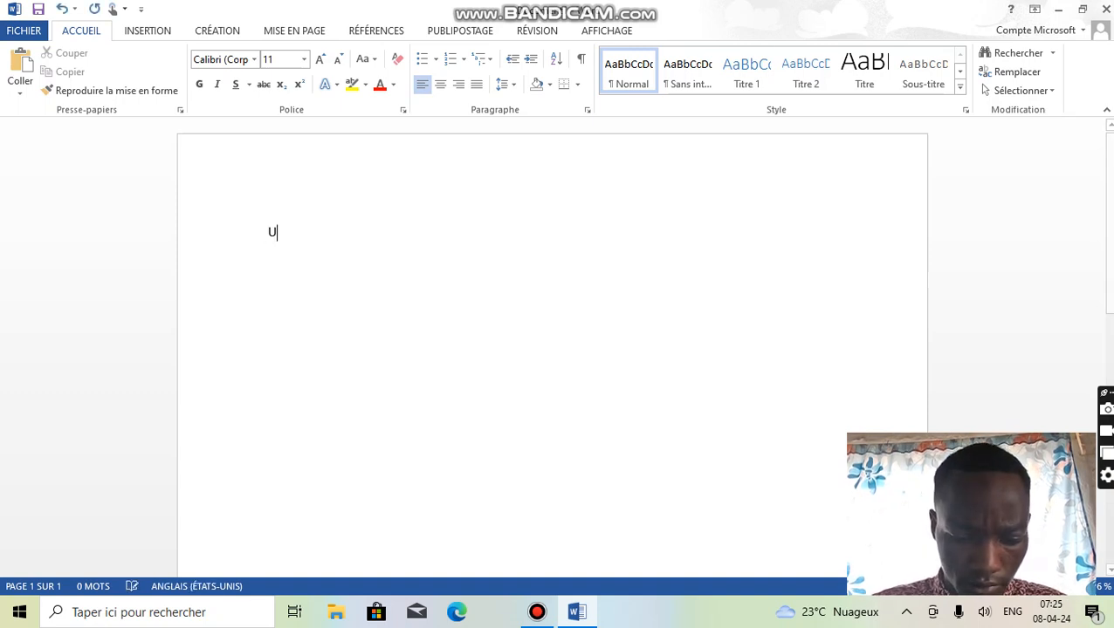
type("NIVERS")
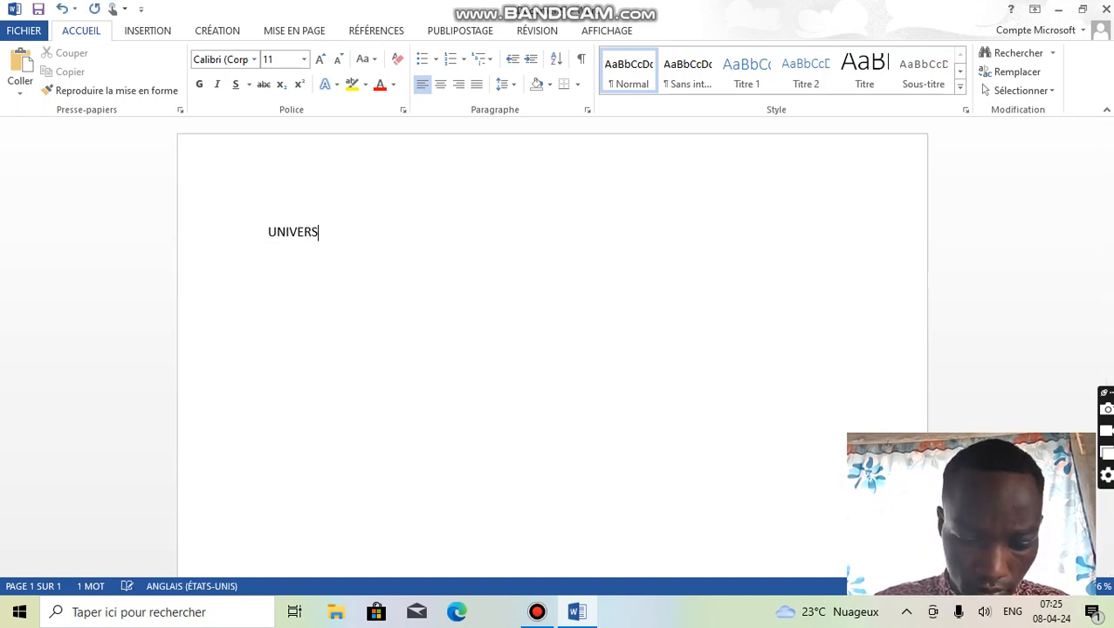
type("ITE DU")
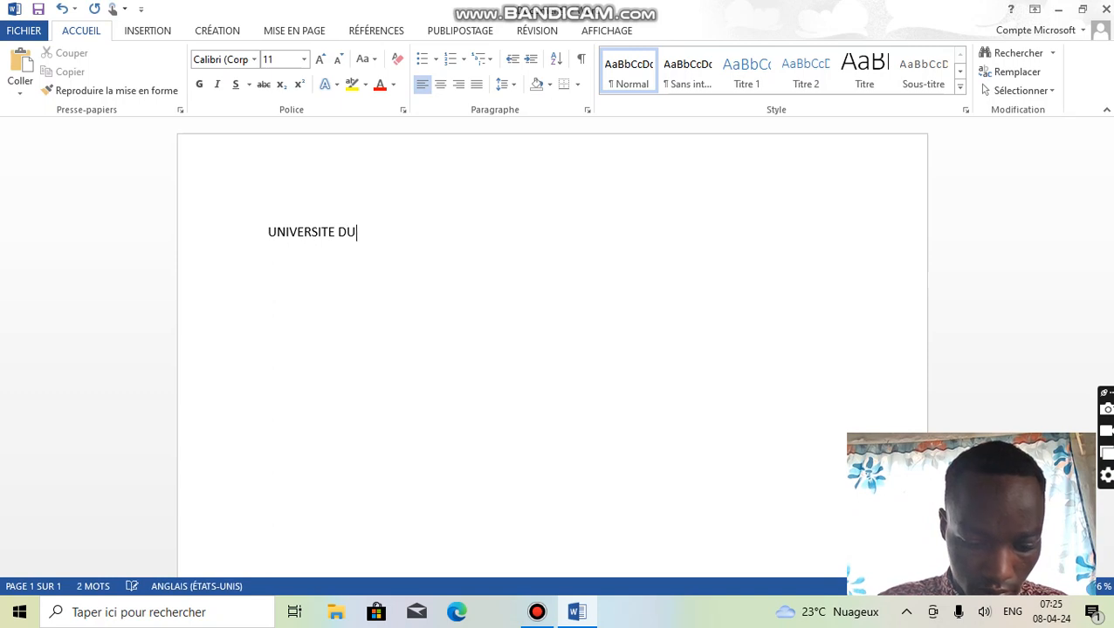
type(" BURU")
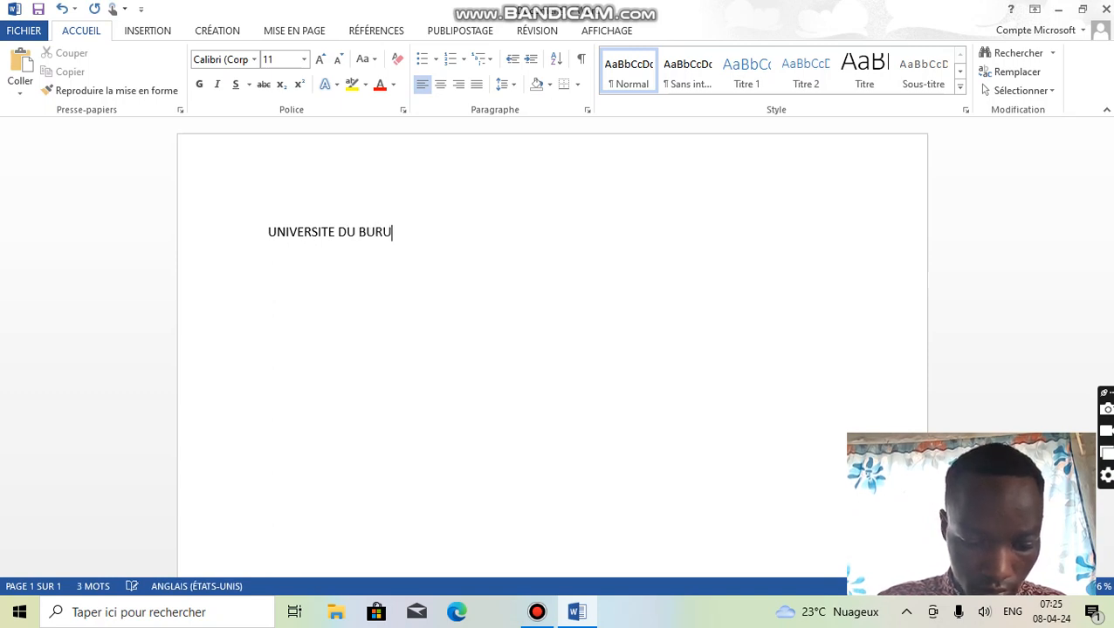
type("NDI")
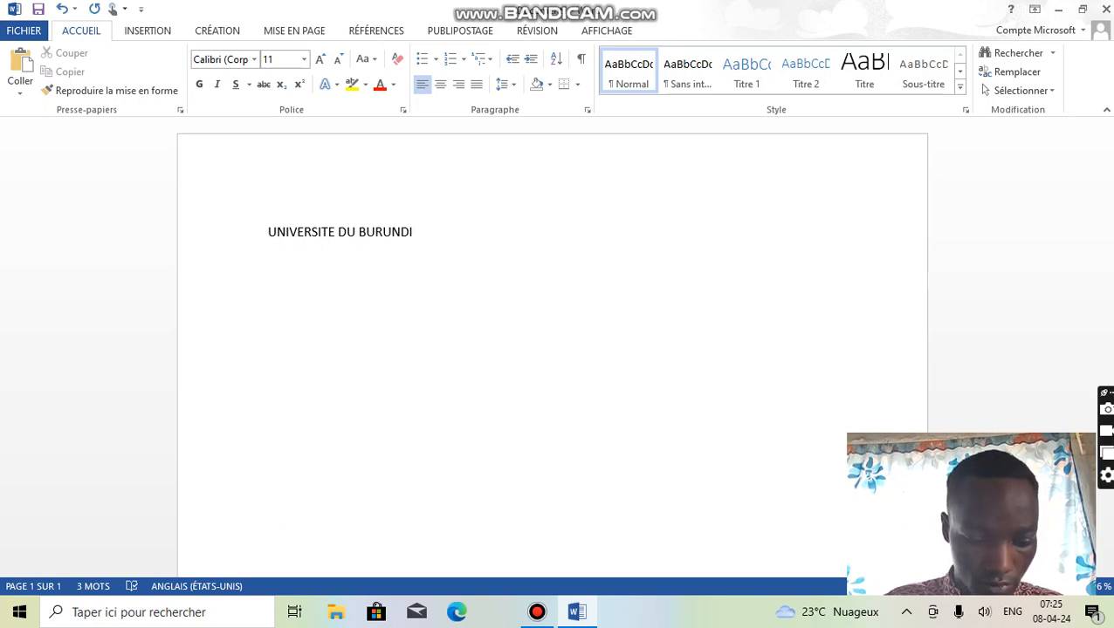
type("CAMPU")
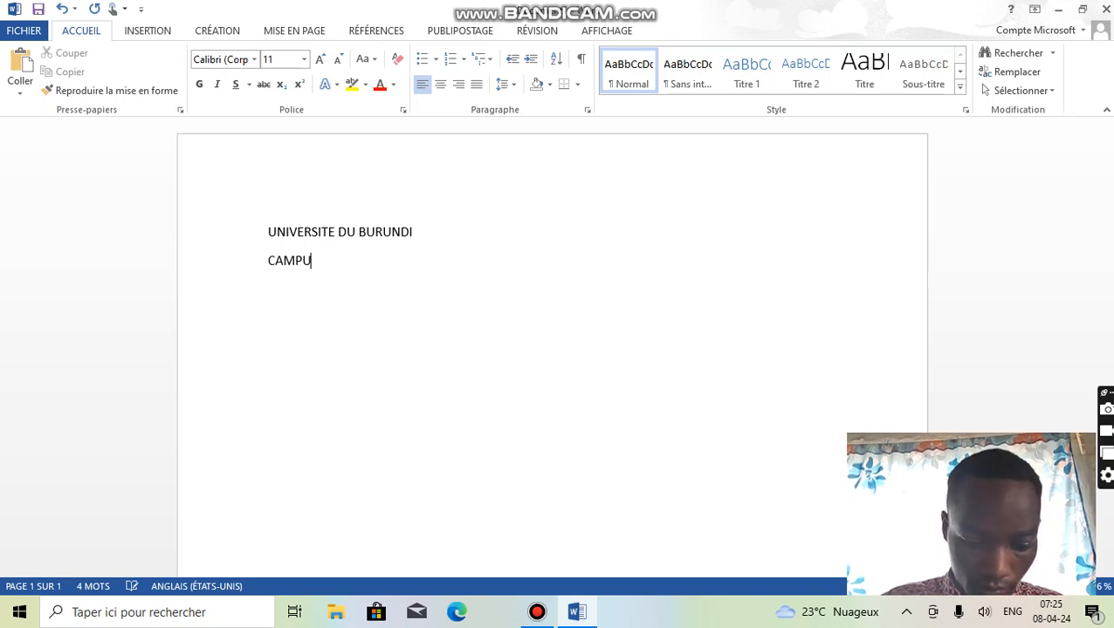
type("S BUHUMUZA")
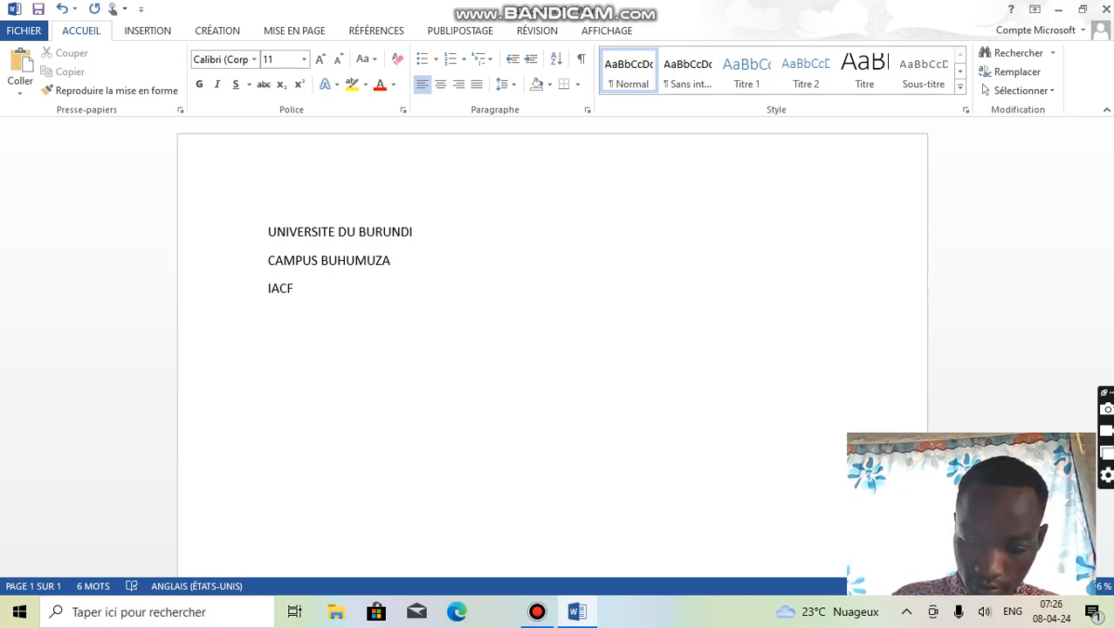
key("Return")
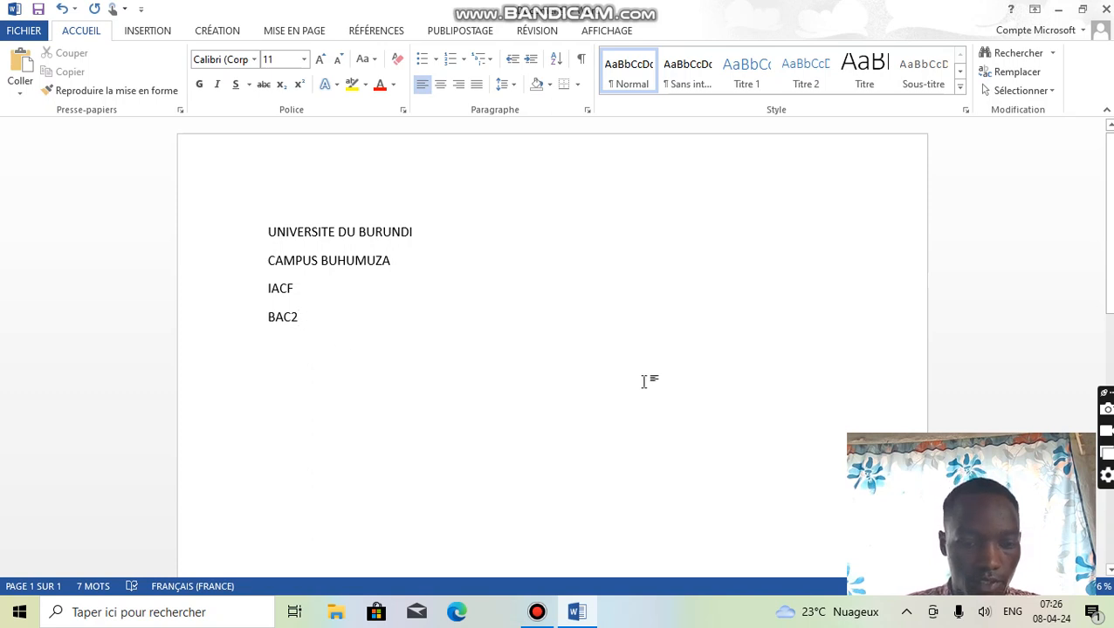
- Add a paragraph below BAC2 reading "LES ETUDIANTS DE LA CAMPUS BUHUMUZA SONT DES ETUDIANTS QUI SONT HONNETTES"
key("Return")
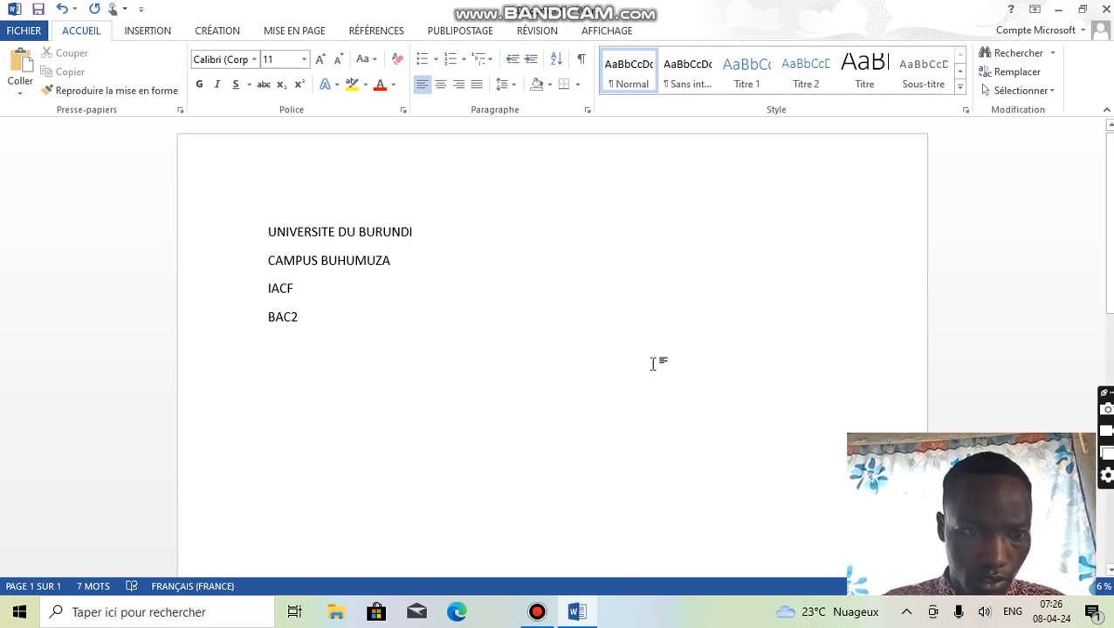
type("LES")
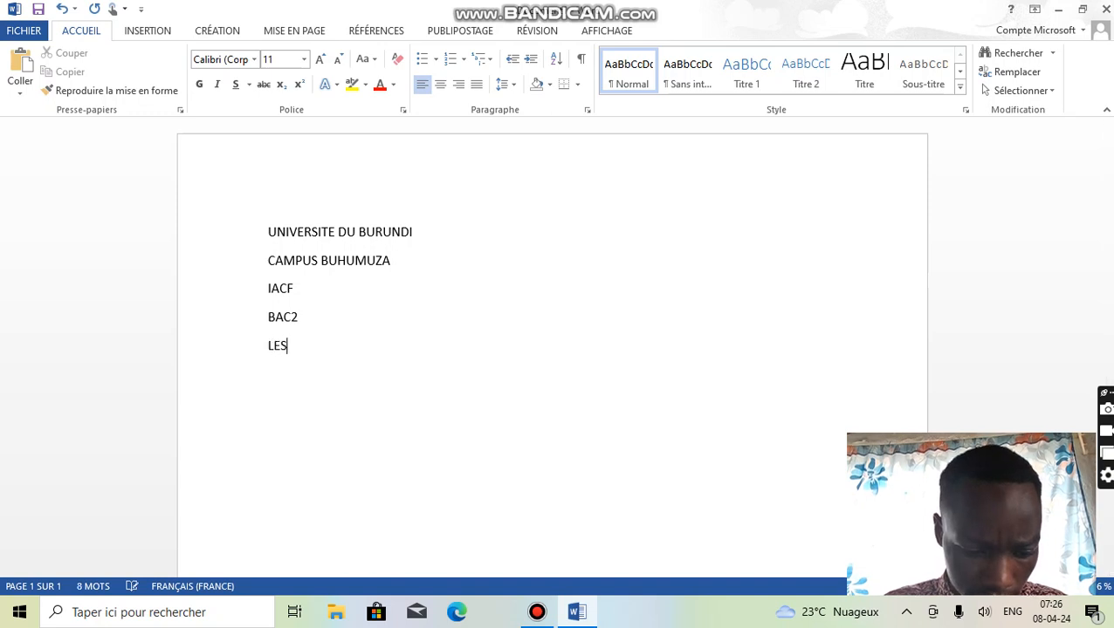
type(" ETUDI")
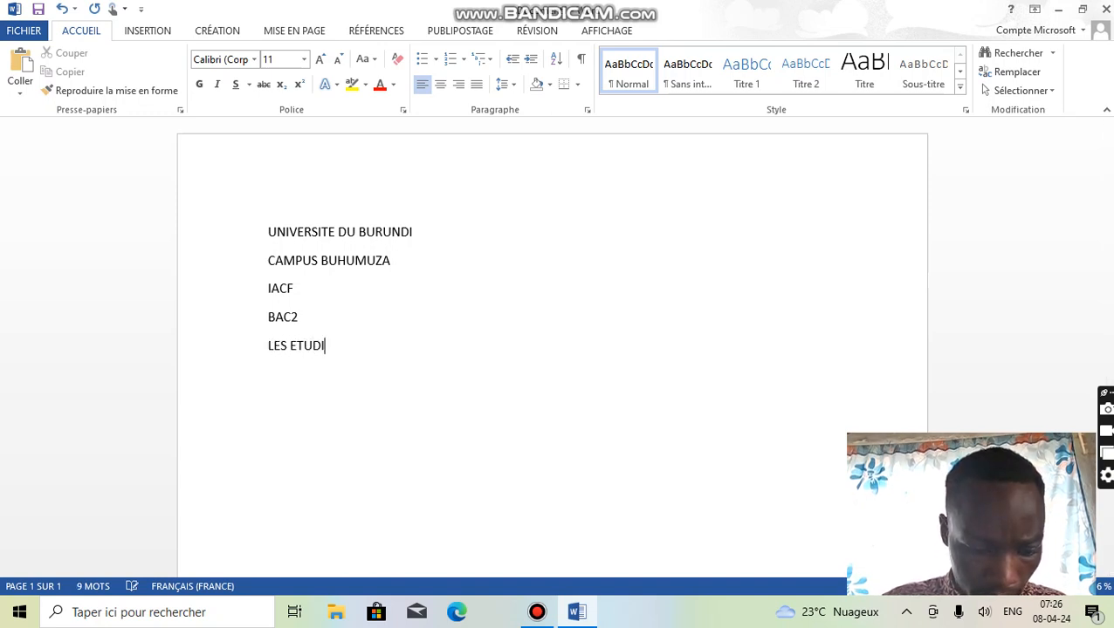
type("ANTS ")
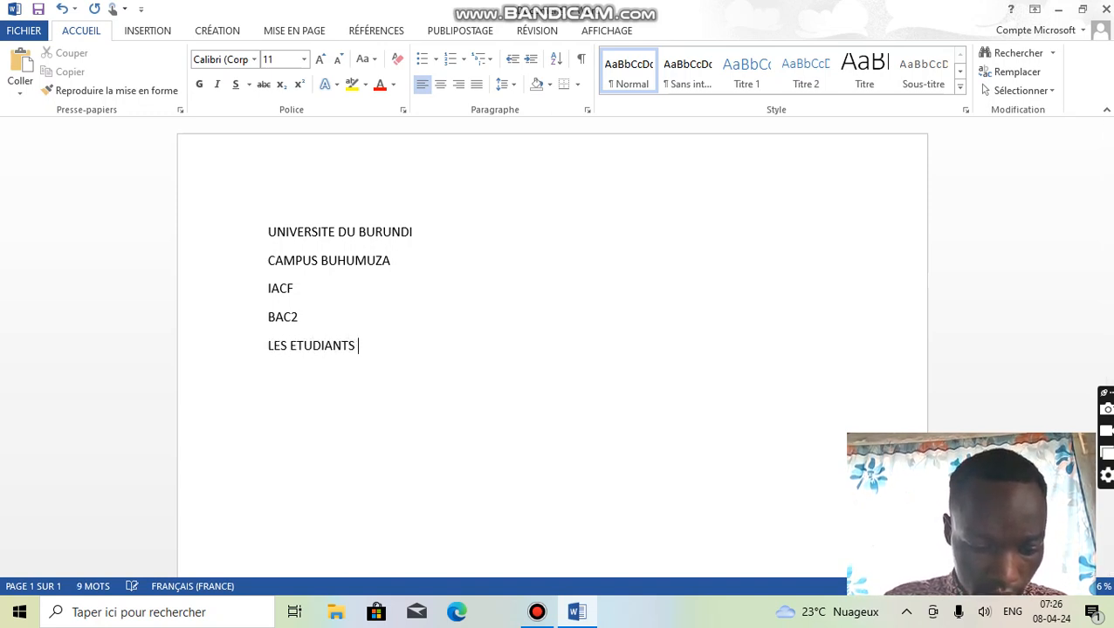
type("DE ")
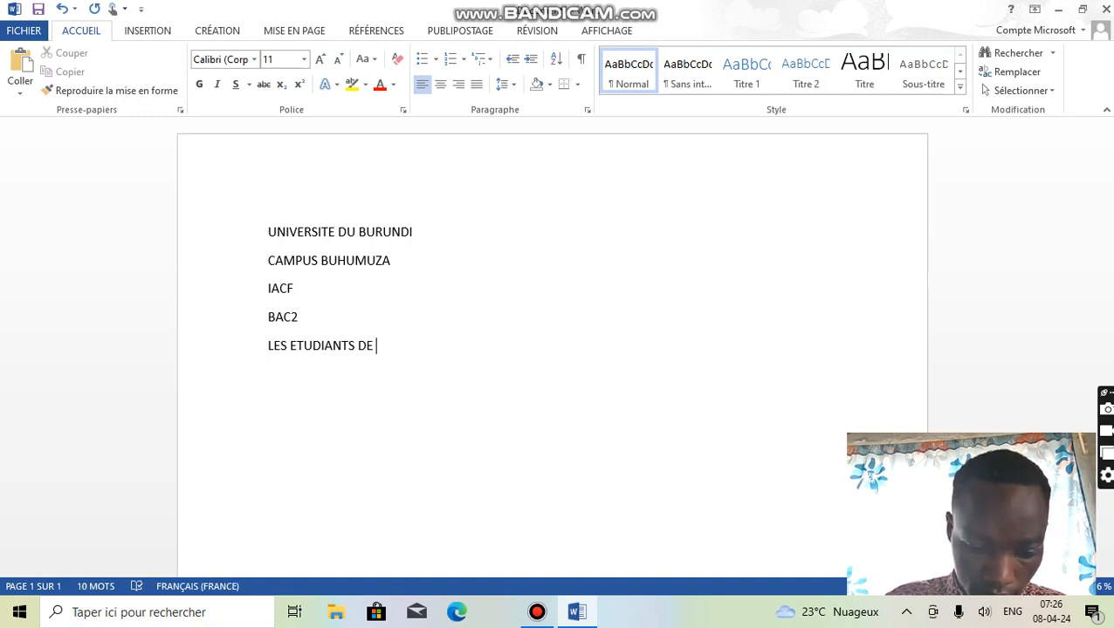
type("LA CA")
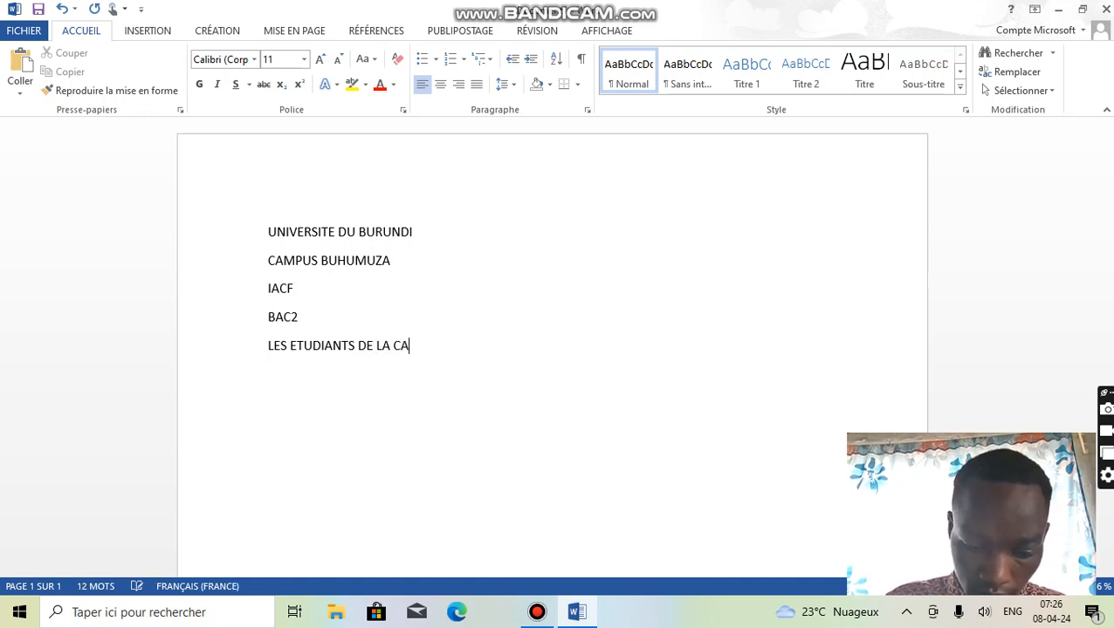
type("MPUS")
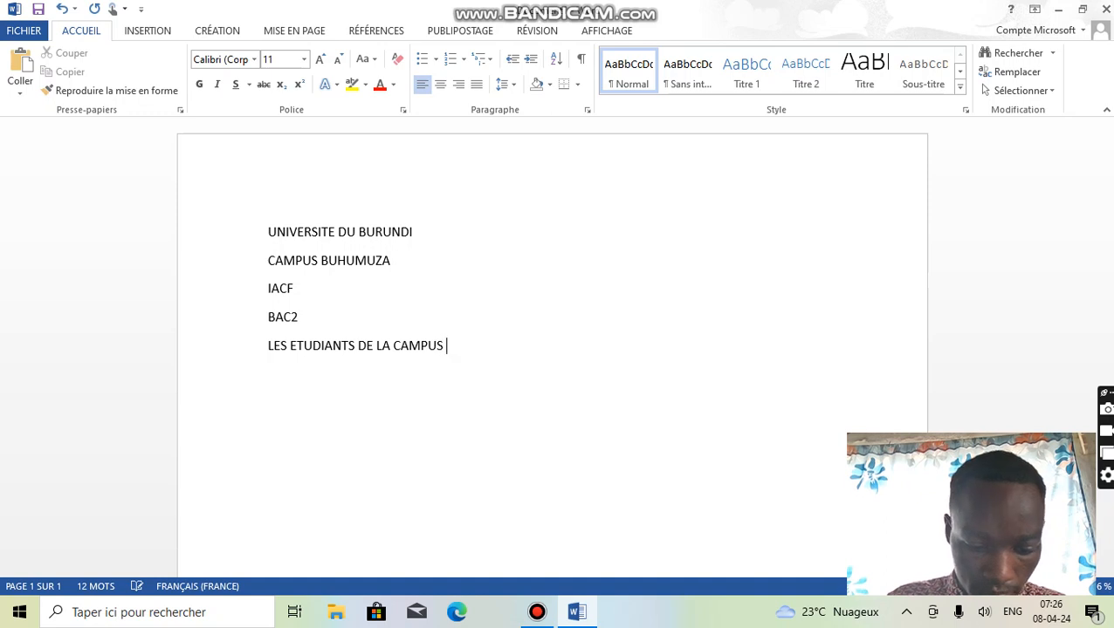
type(" BUHUMUZA SO")
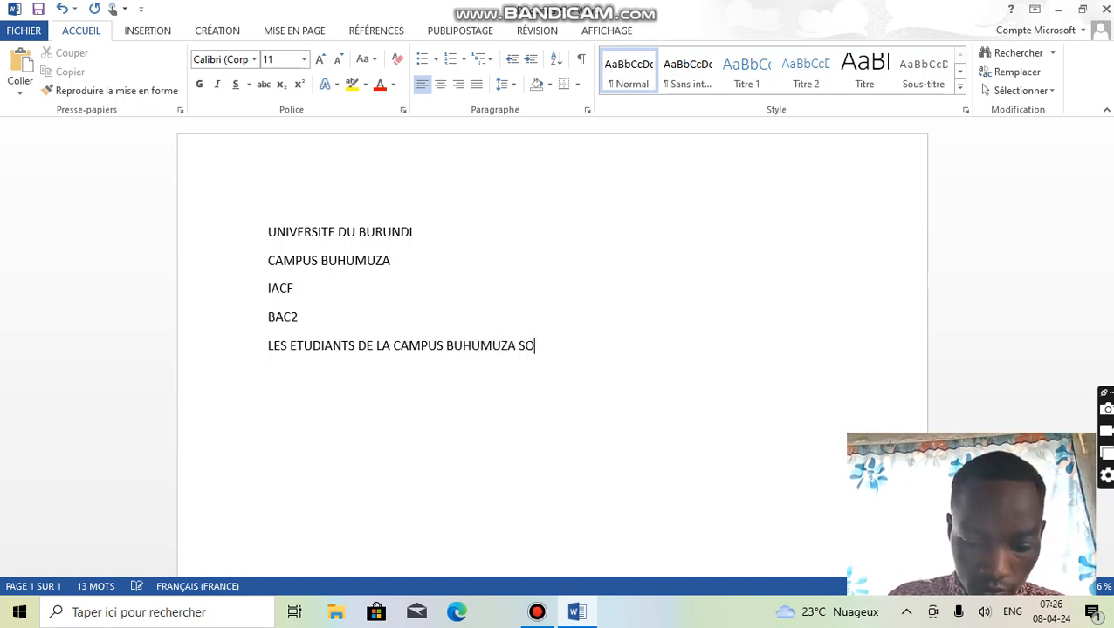
type("NT DES E")
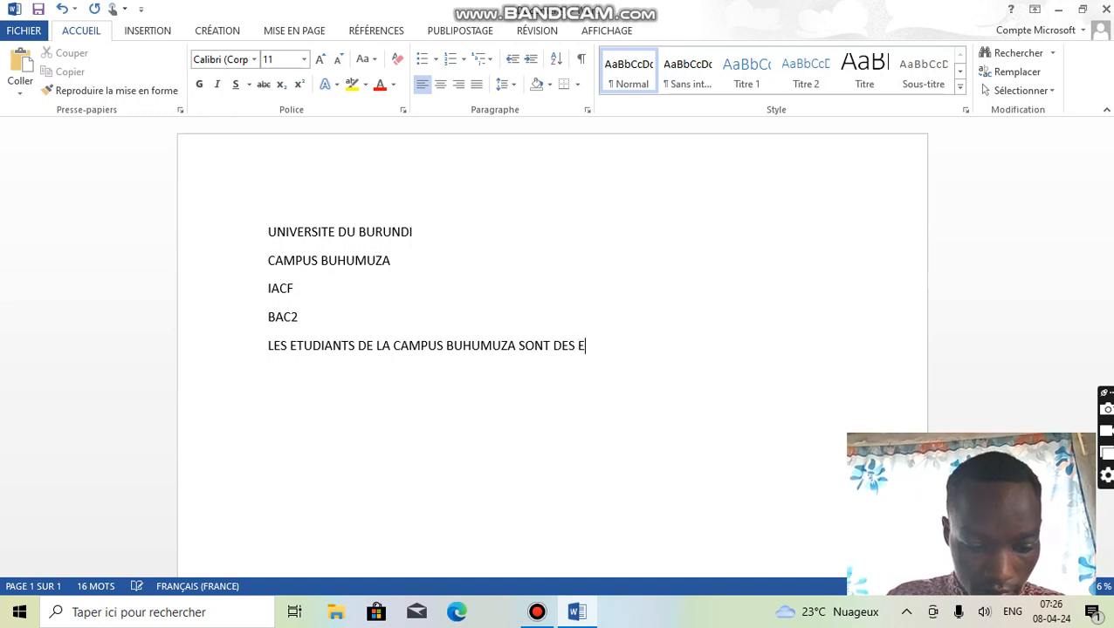
type("TUDIA")
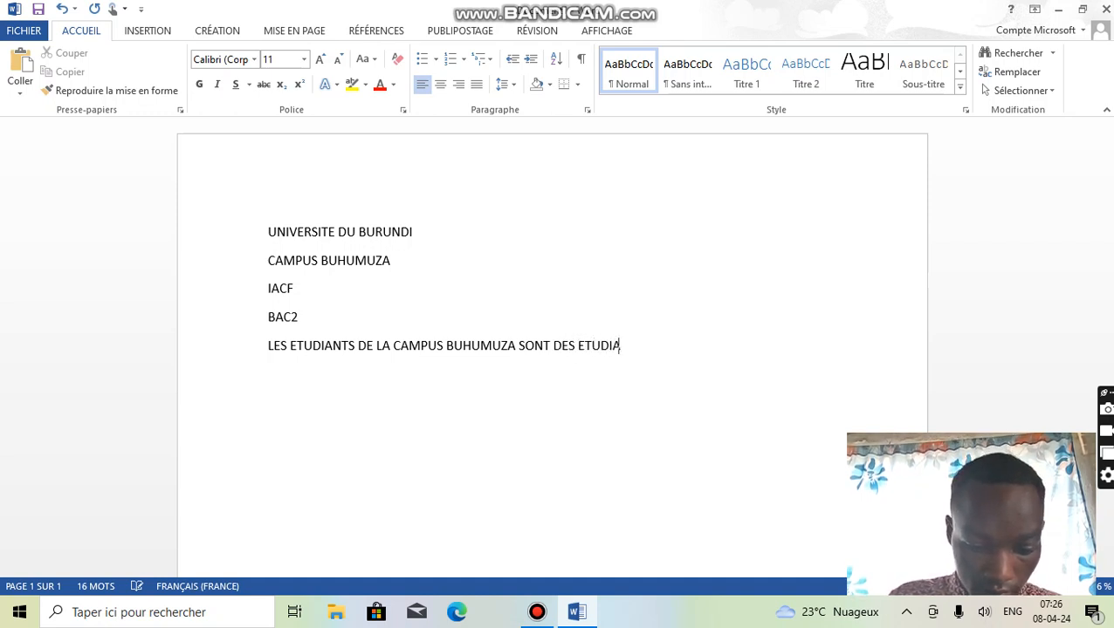
type("NTS QUI")
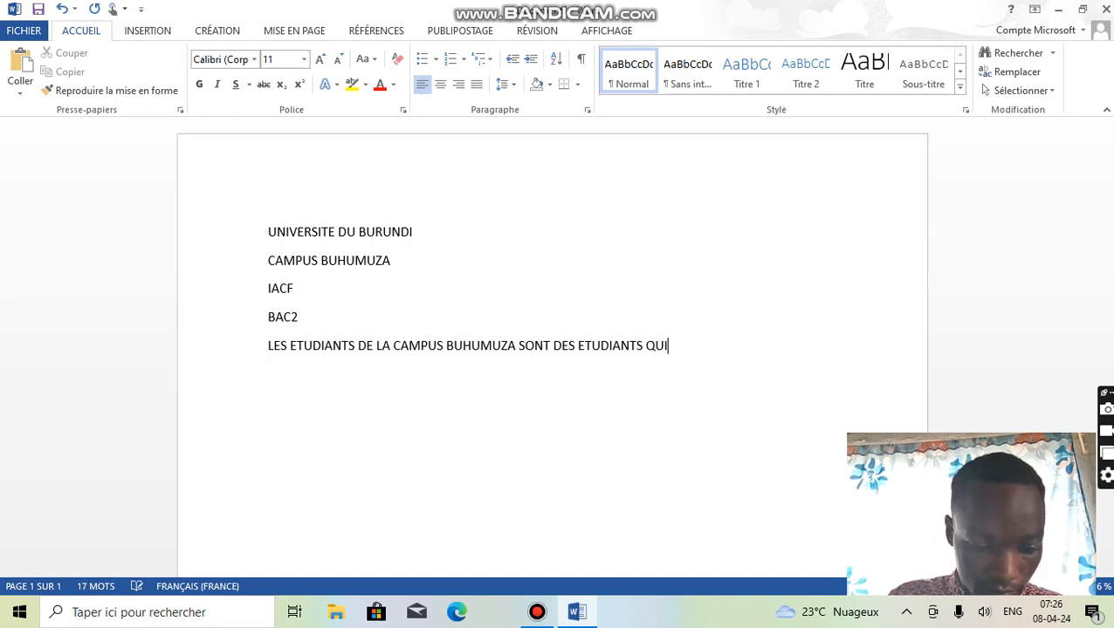
type(" SON")
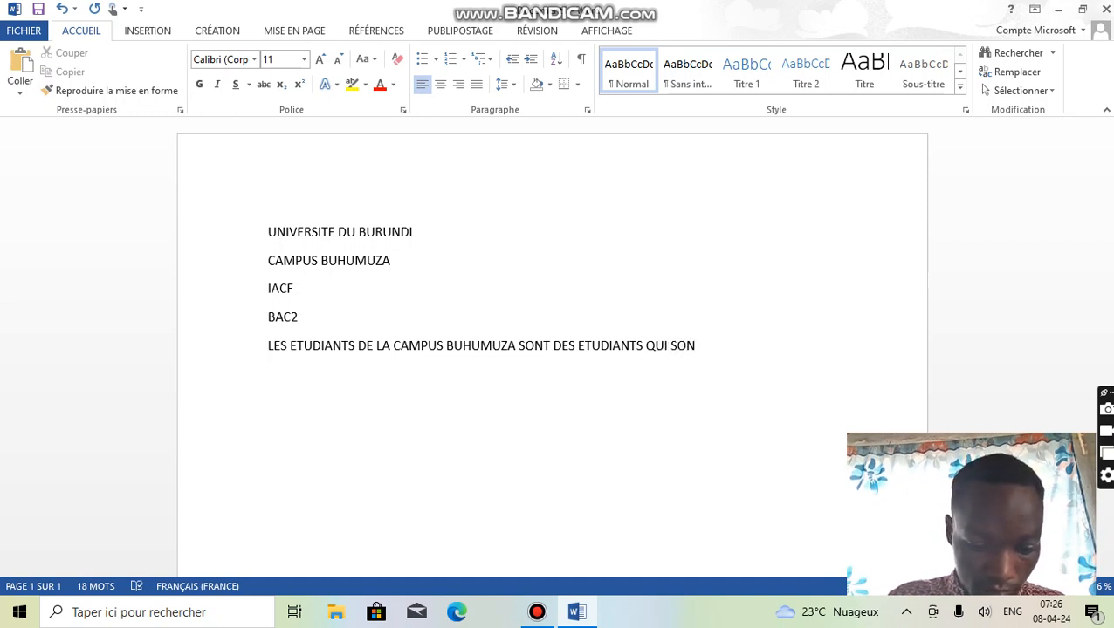
type("T HONNEY")
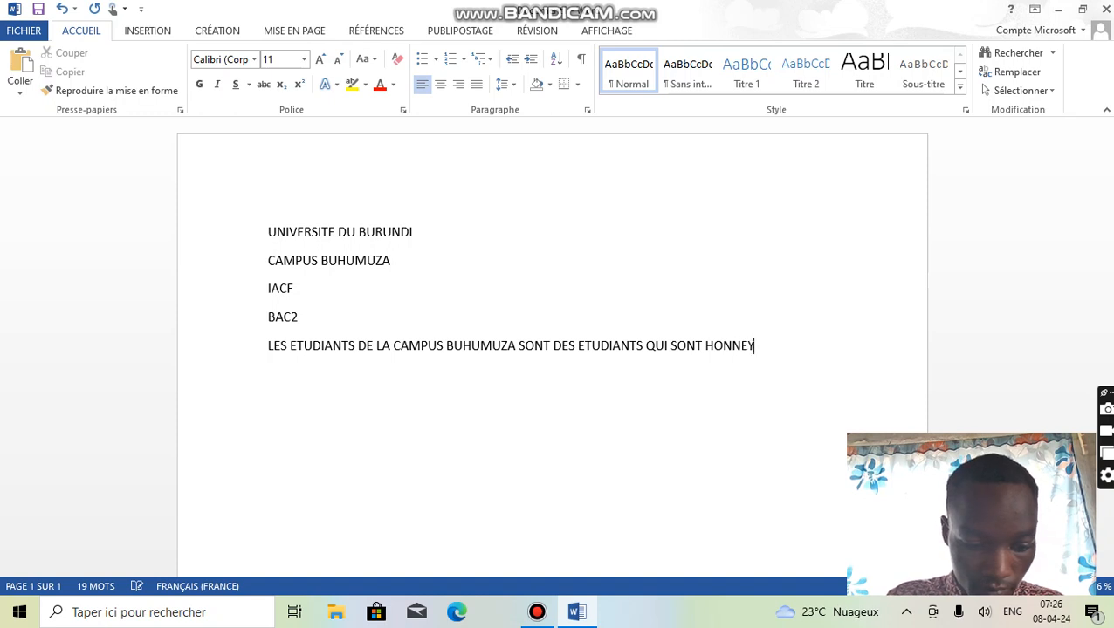
key("BackSpace")
type("TTES")
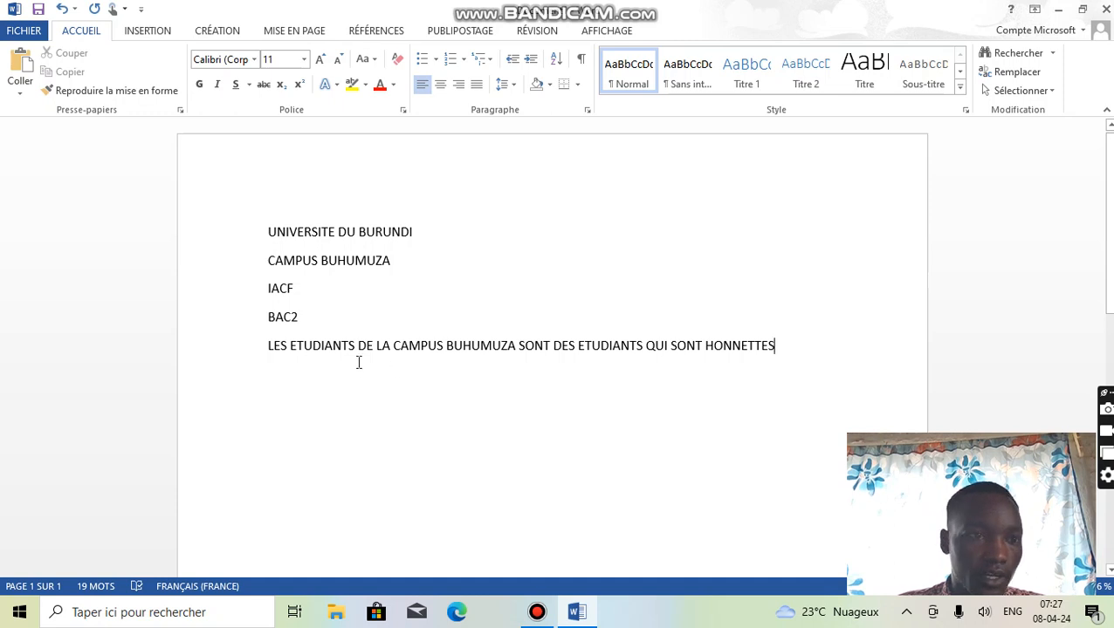
- Copy all five lines of text and paste them into a new paragraph below the last line, keeping the source formatting
left_click_drag(780, 349, 264, 236)
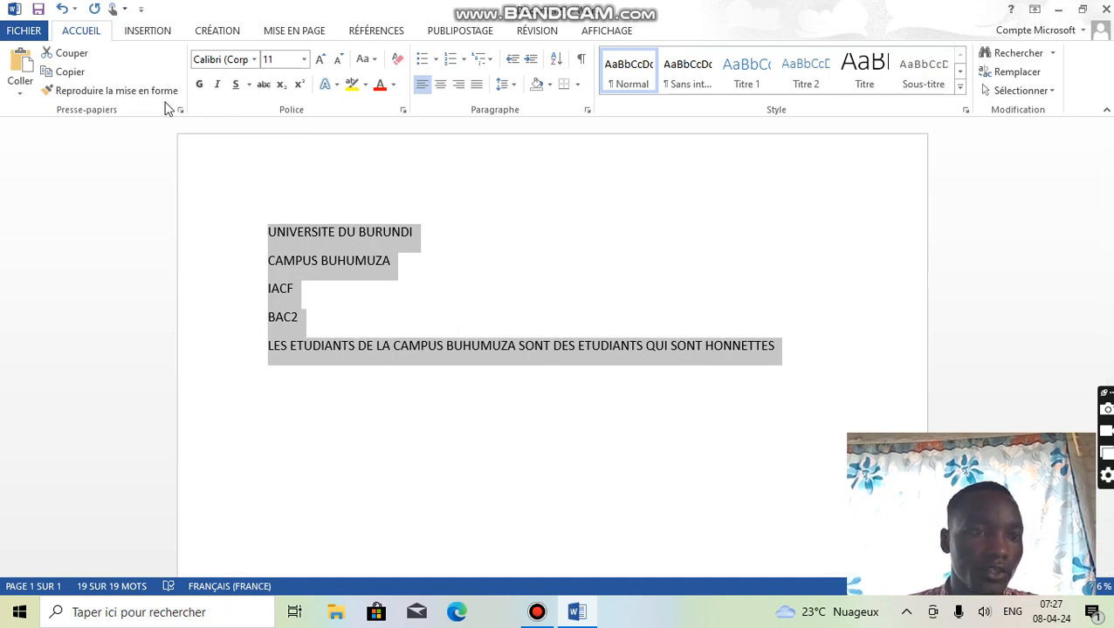
right_click(313, 251)
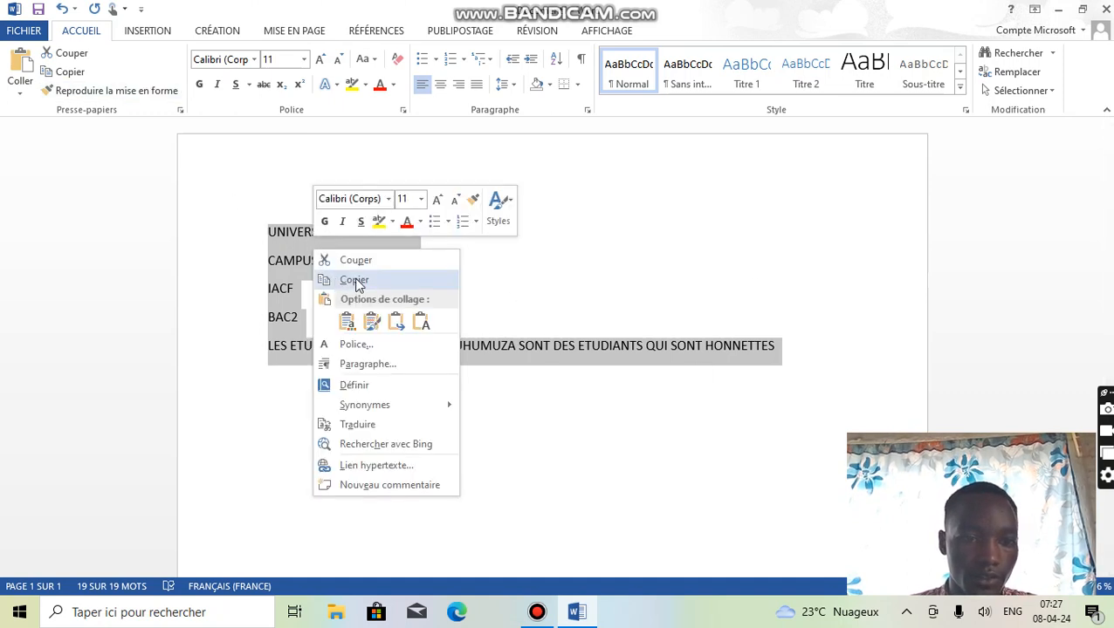
left_click(356, 280)
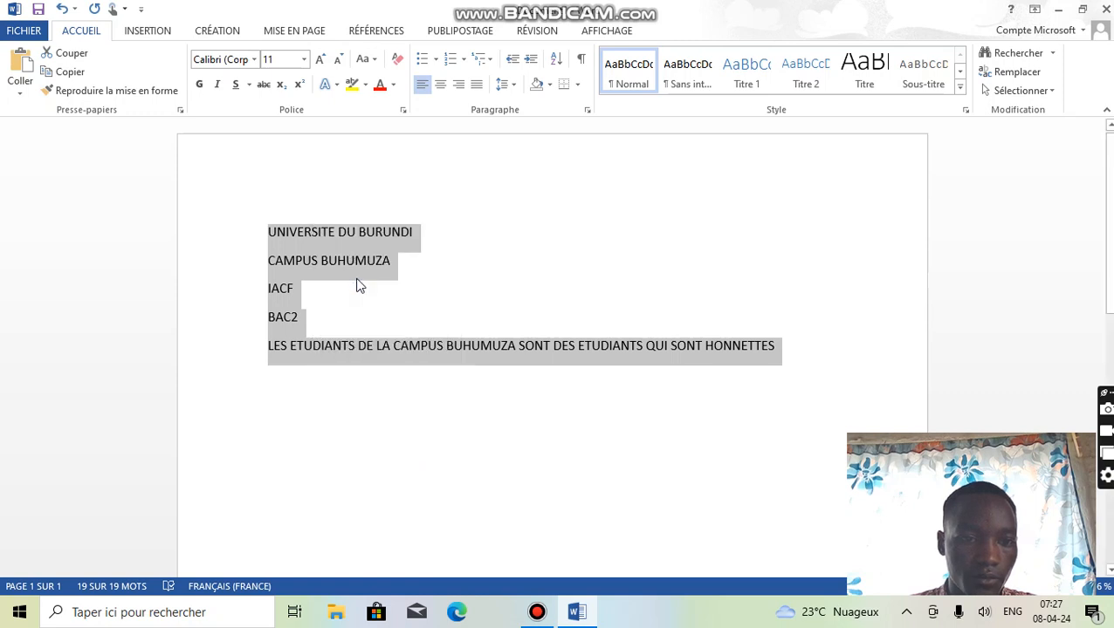
left_click(273, 398)
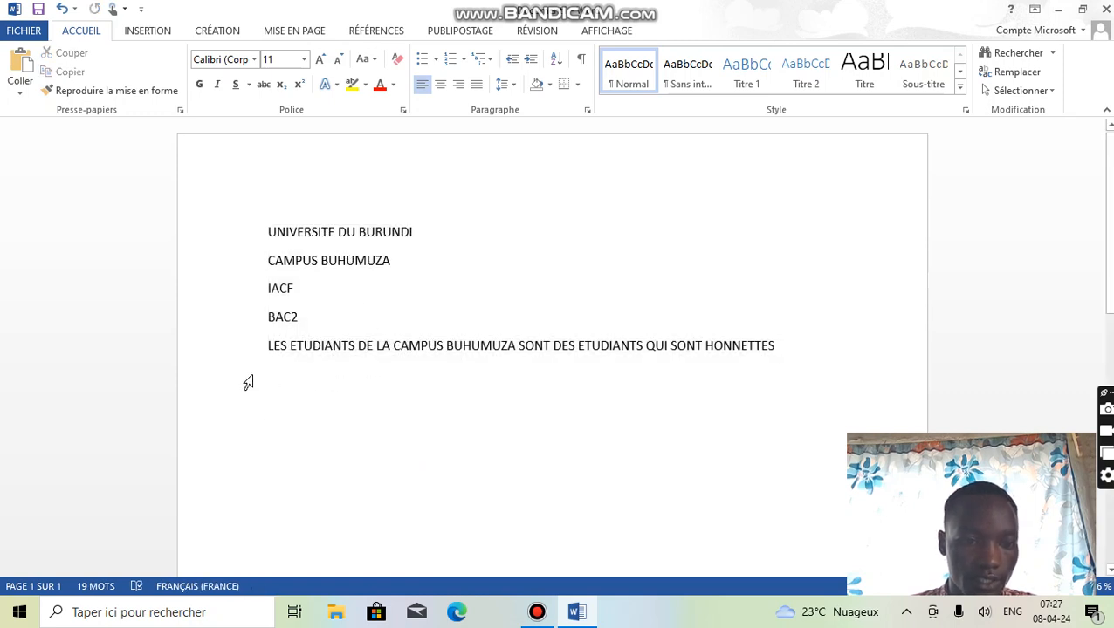
left_click(262, 376)
left_click(777, 346)
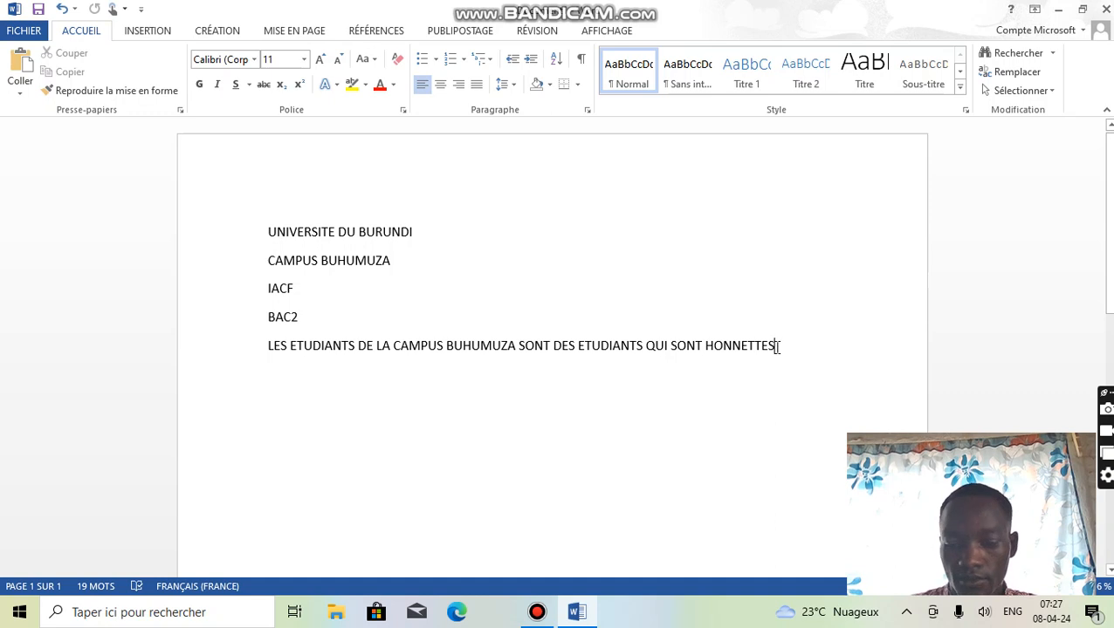
key("Return")
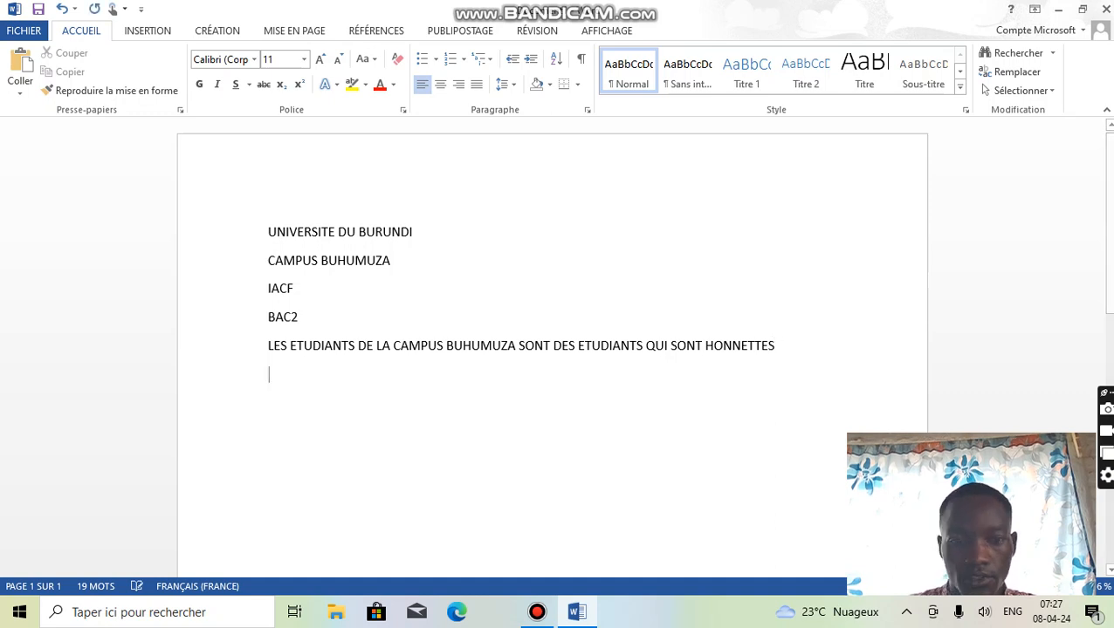
right_click(294, 385)
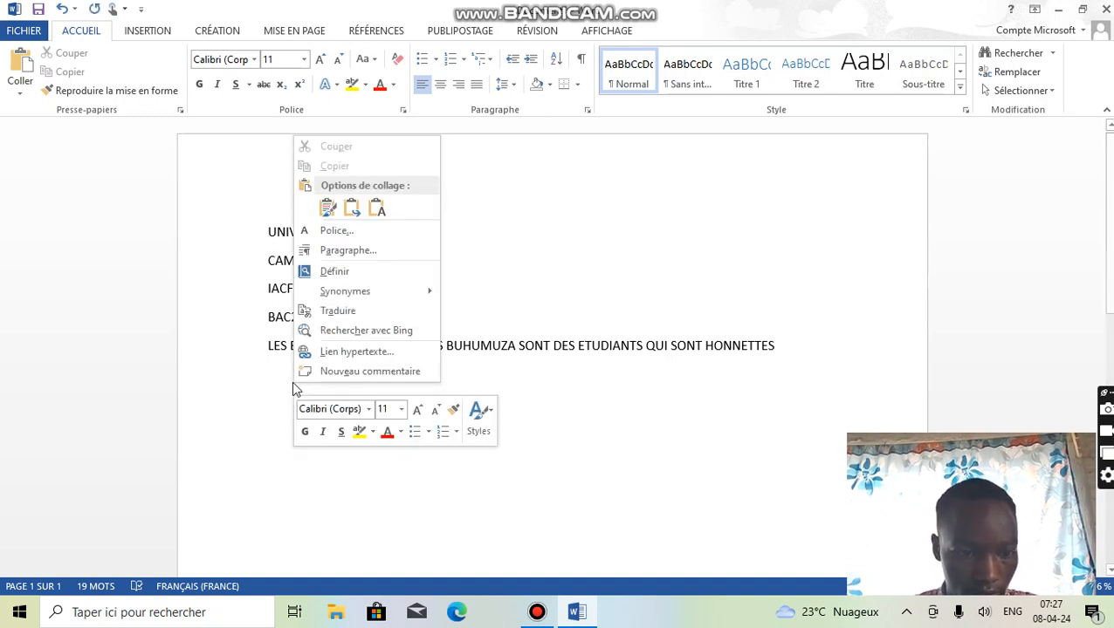
left_click(327, 209)
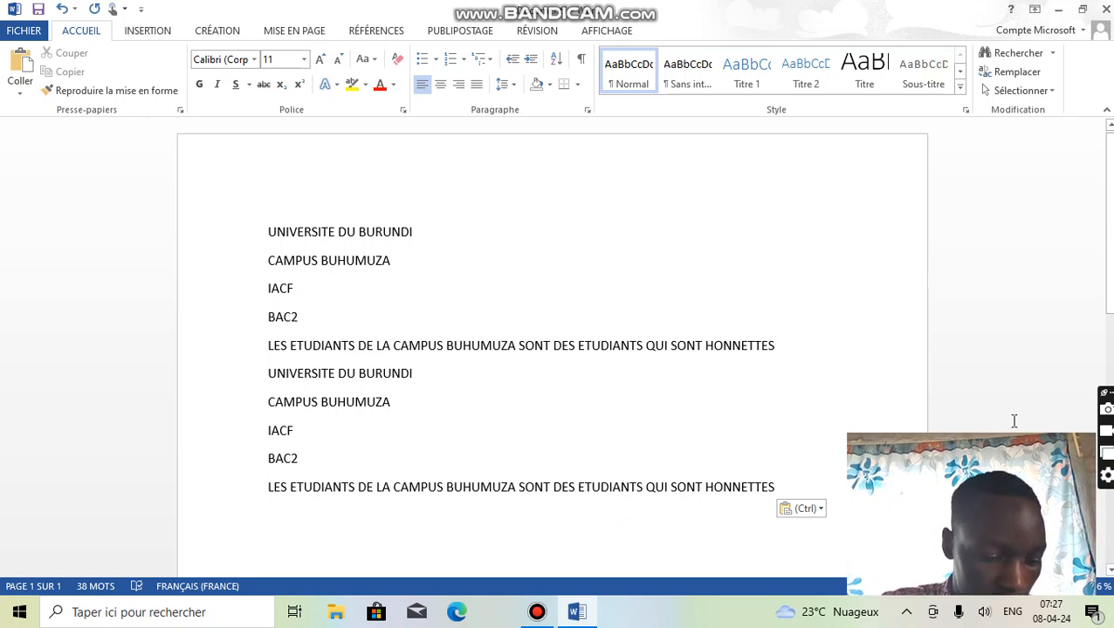
- Copy the whole text and paste it five times in a row at the end of the document
key("ctrl+a")
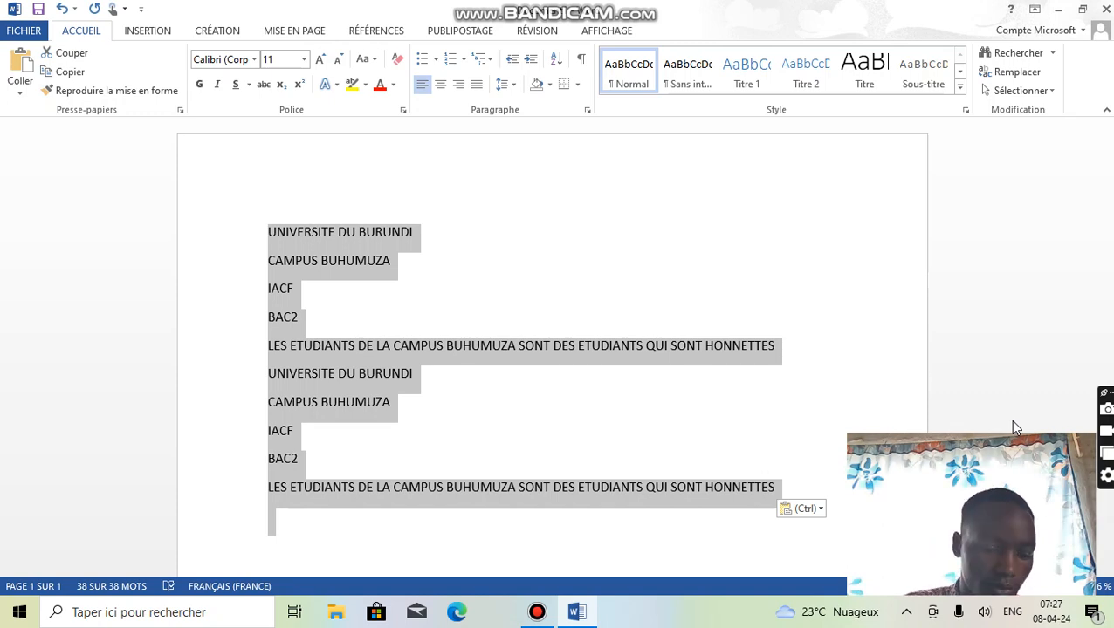
key("ctrl+c")
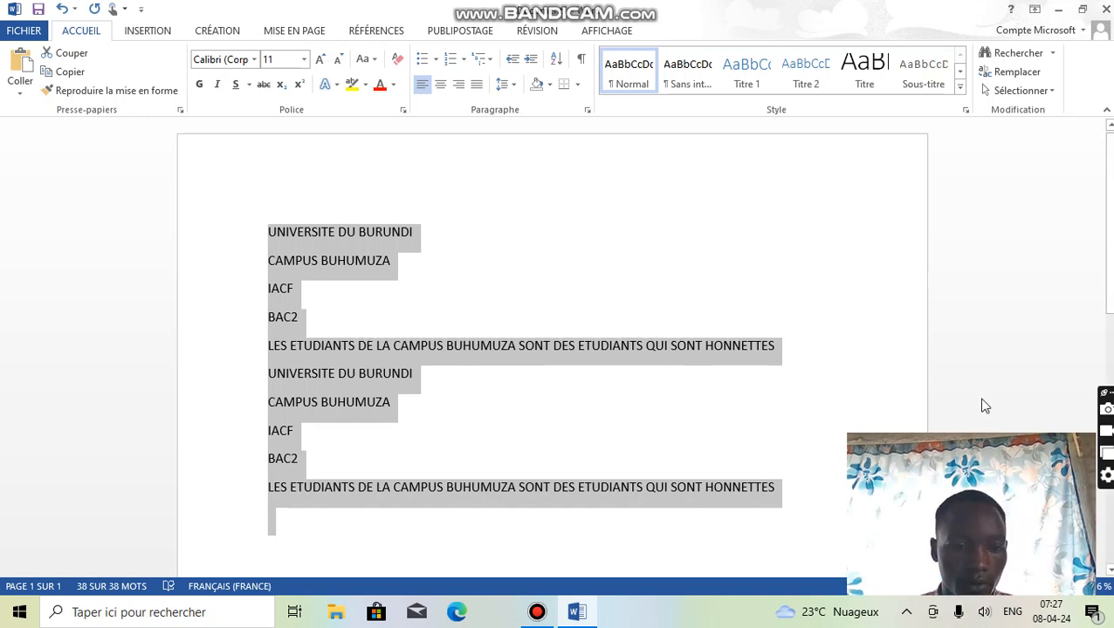
scroll(526, 532, "down", 2)
left_click(284, 453)
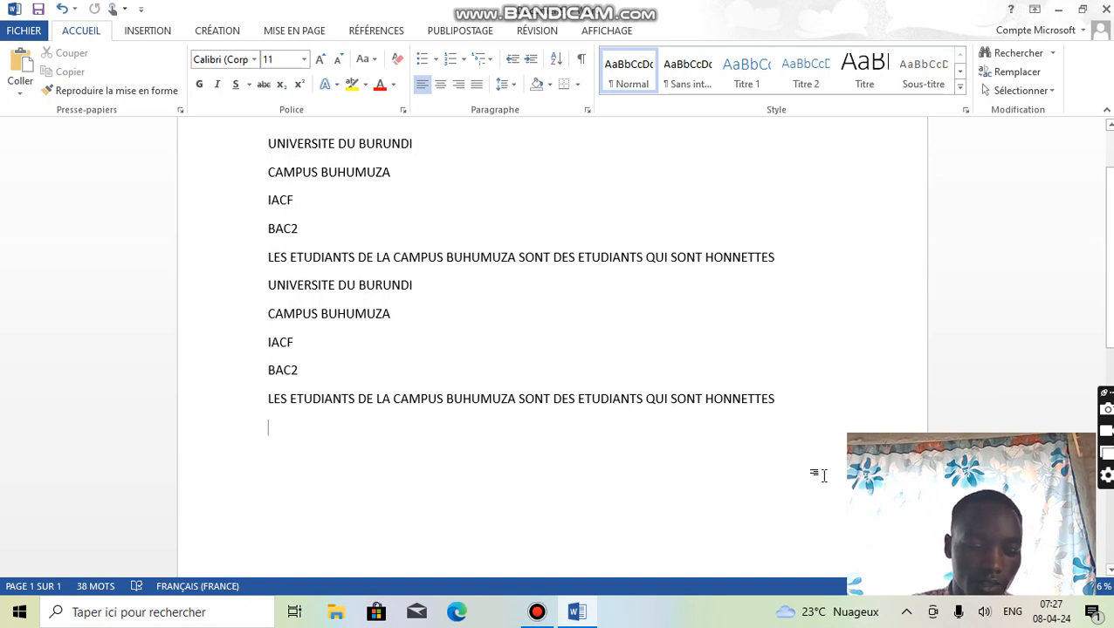
key("ctrl+v")
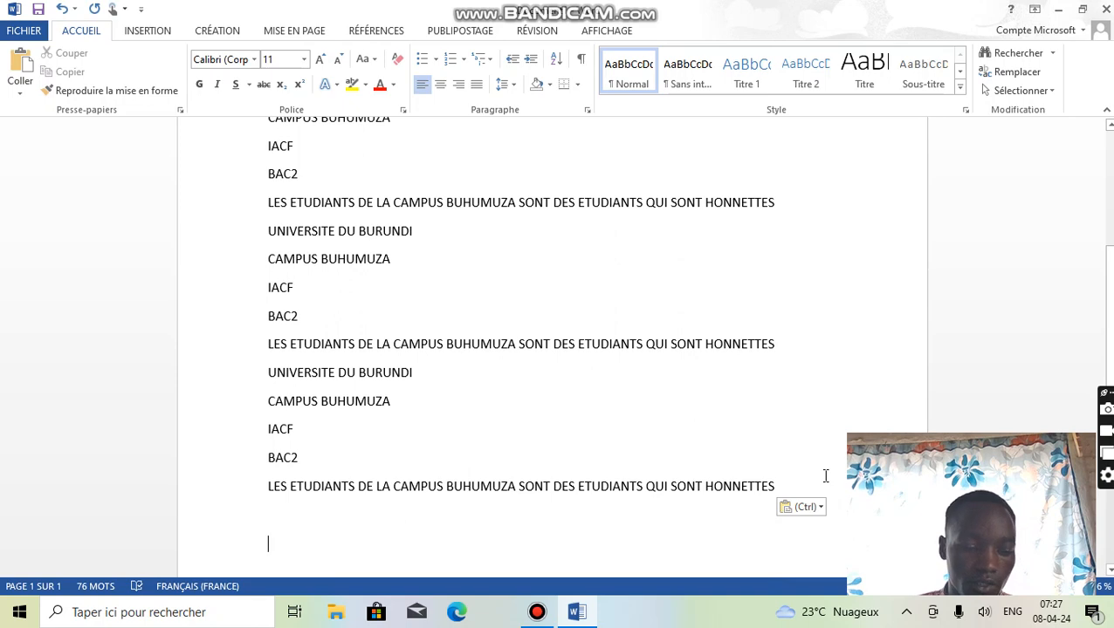
key("ctrl+v")
key("ctrl+v")
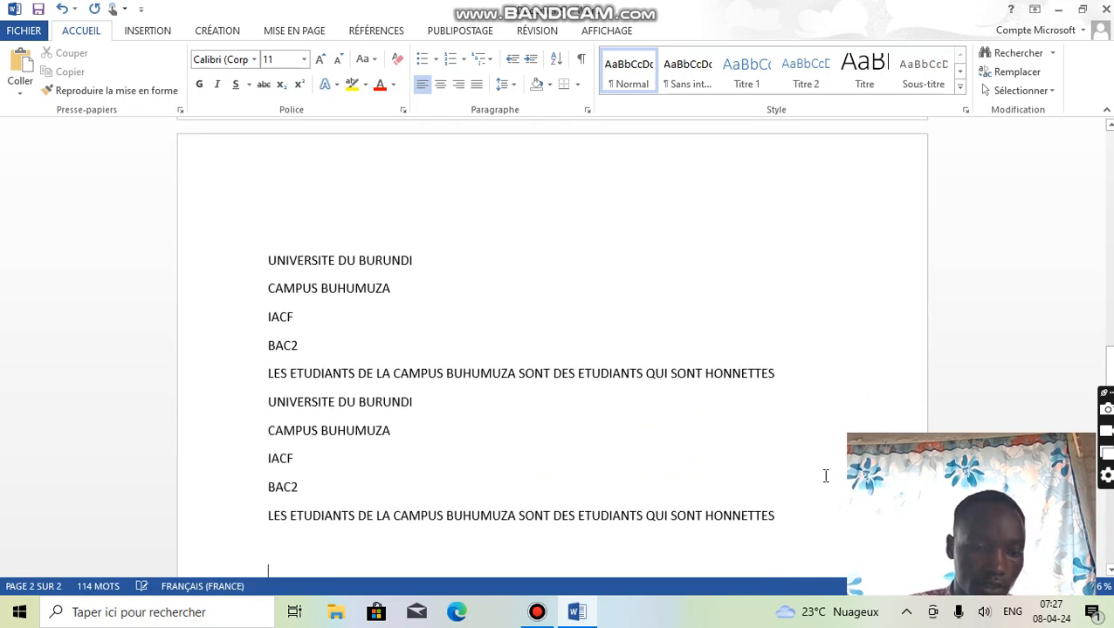
type("V")
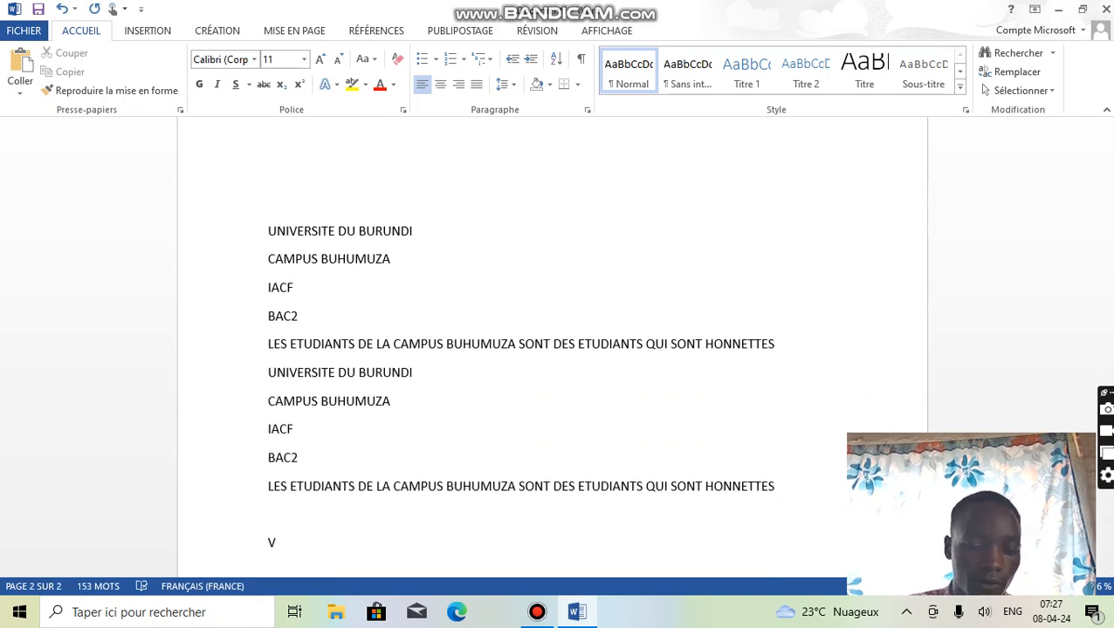
key("ctrl+v")
key("ctrl+v")
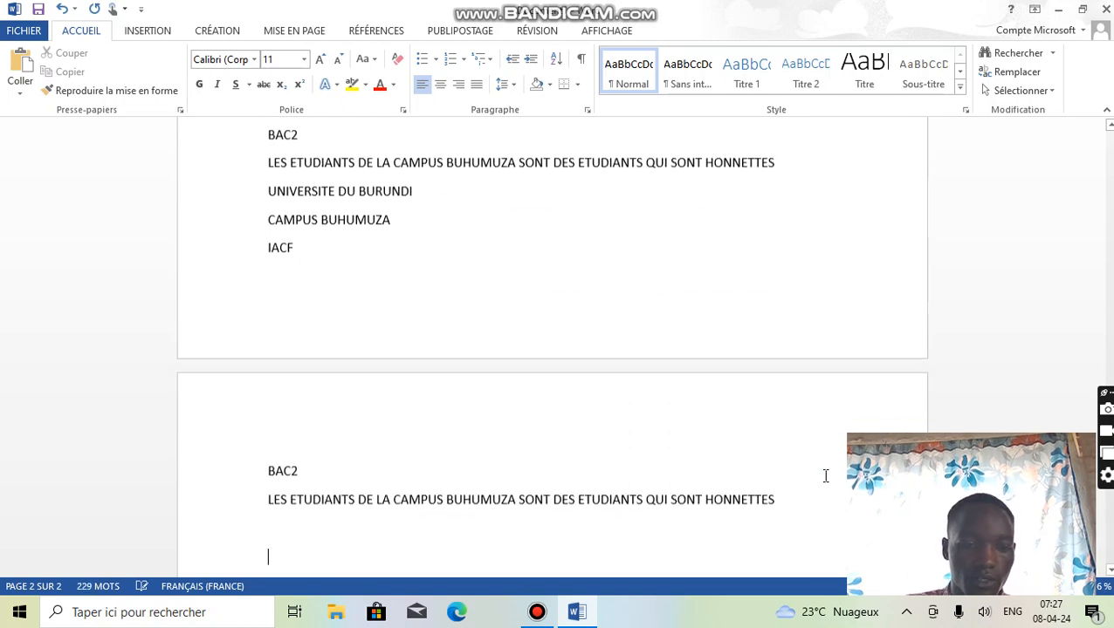
- Make all the text in the document bold and italic with a thick underline
scroll(294, 303, "up", 15)
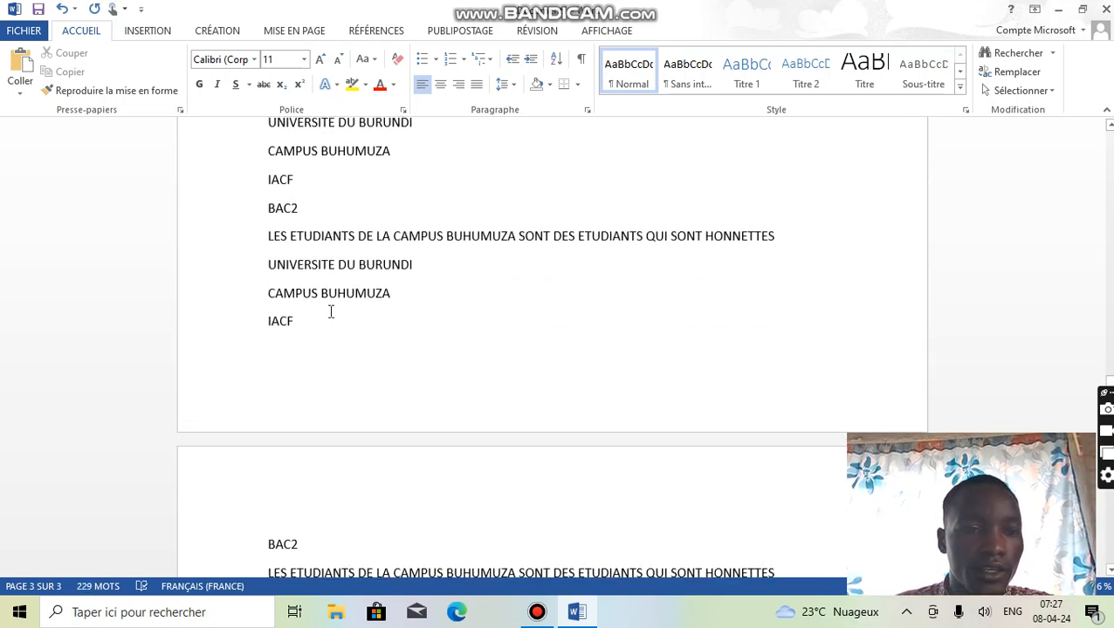
scroll(349, 323, "up", 8)
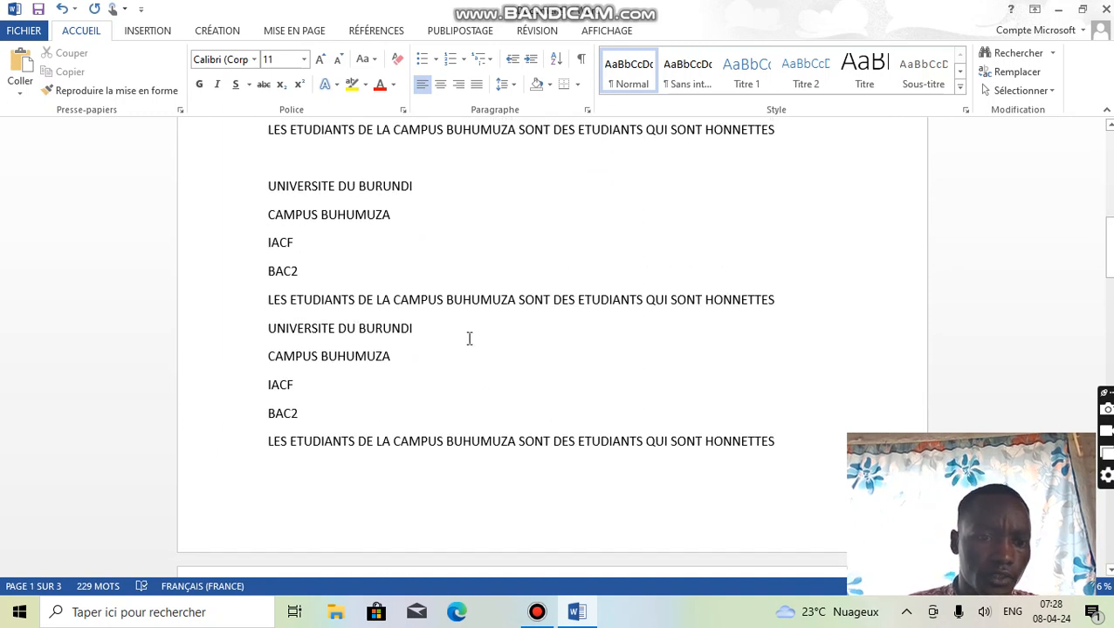
scroll(489, 371, "up", 7)
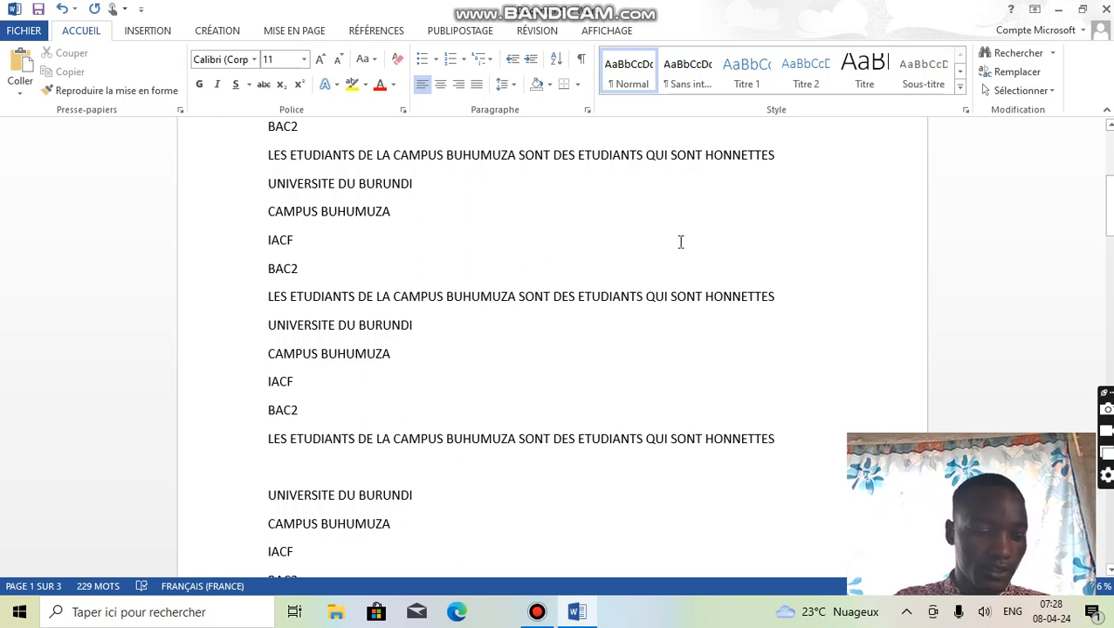
key("ctrl+a")
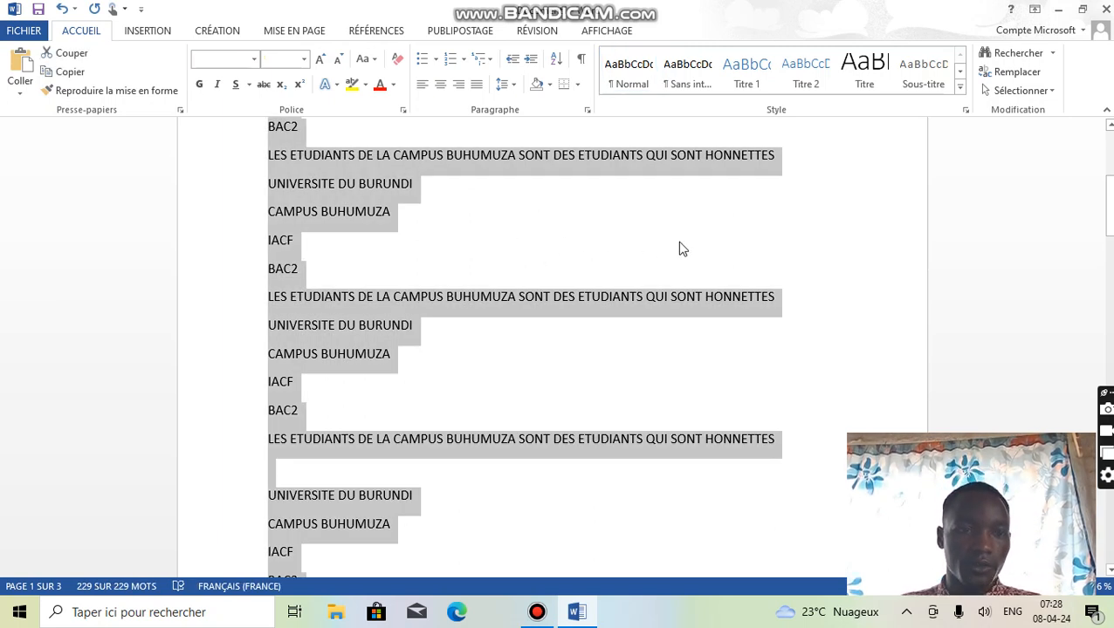
left_click(200, 85)
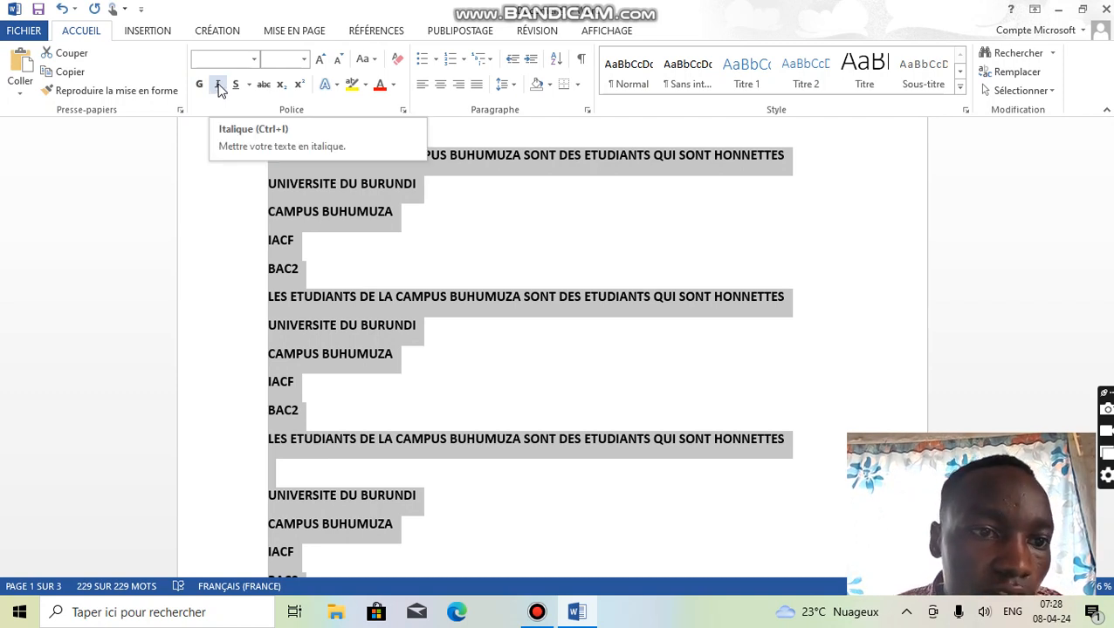
left_click(218, 85)
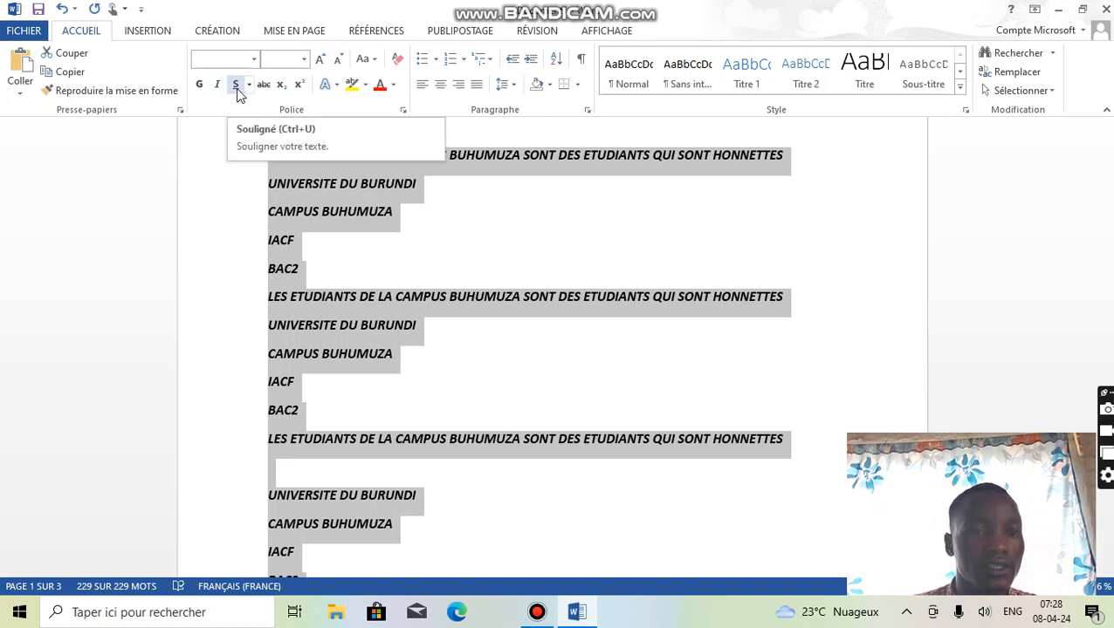
left_click(236, 86)
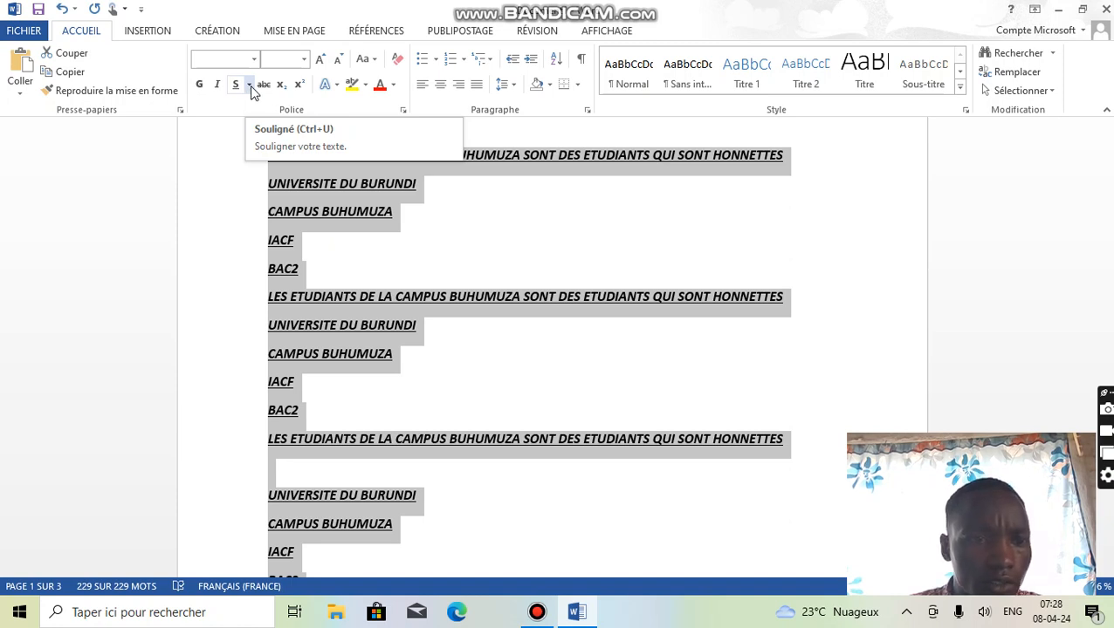
left_click(250, 85)
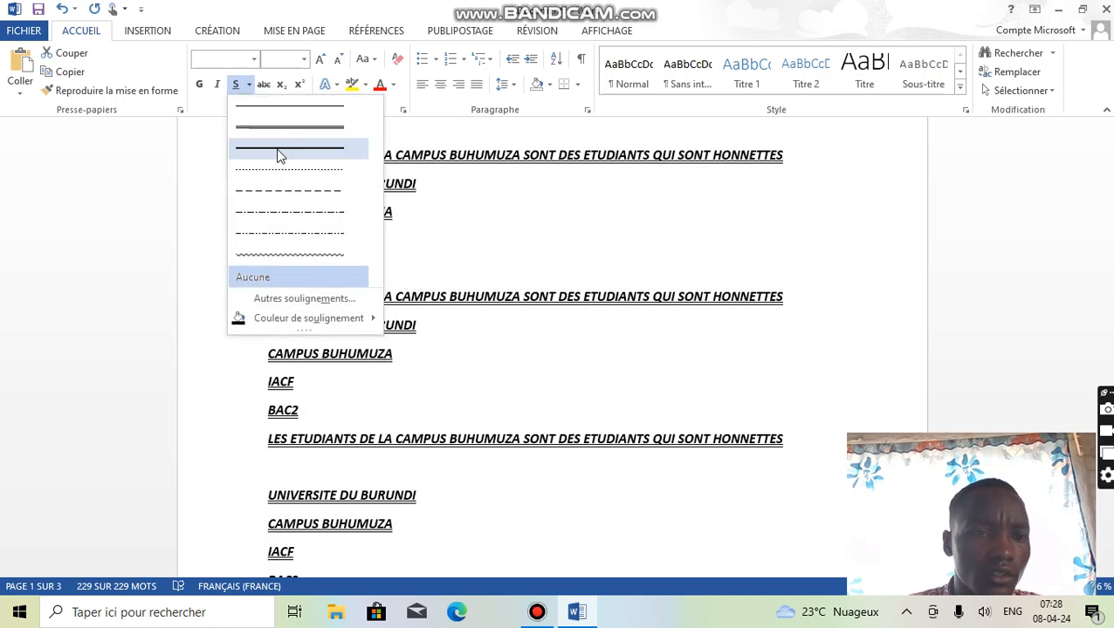
left_click(279, 156)
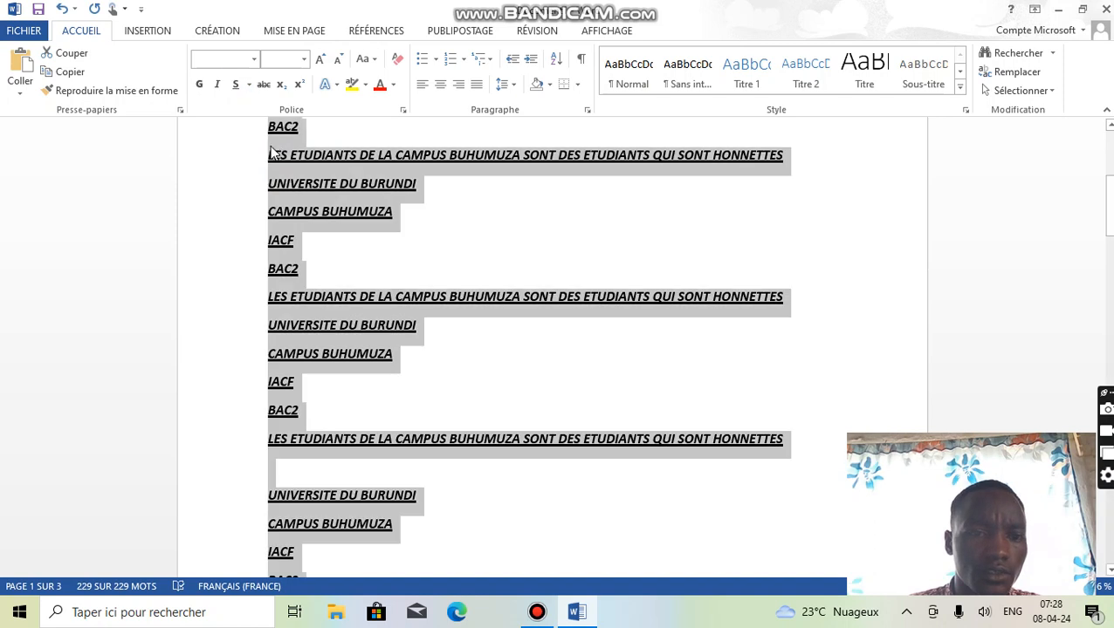
- Toggle strikethrough on and off for the whole text, colour it standard red, and reselect all of it
left_click(262, 84)
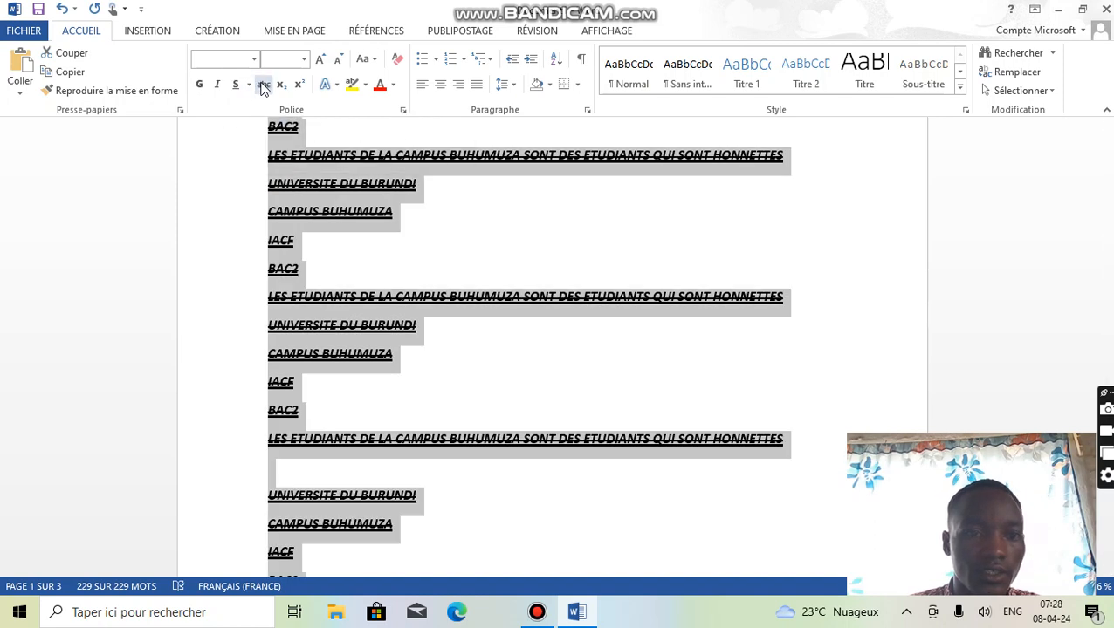
left_click(263, 85)
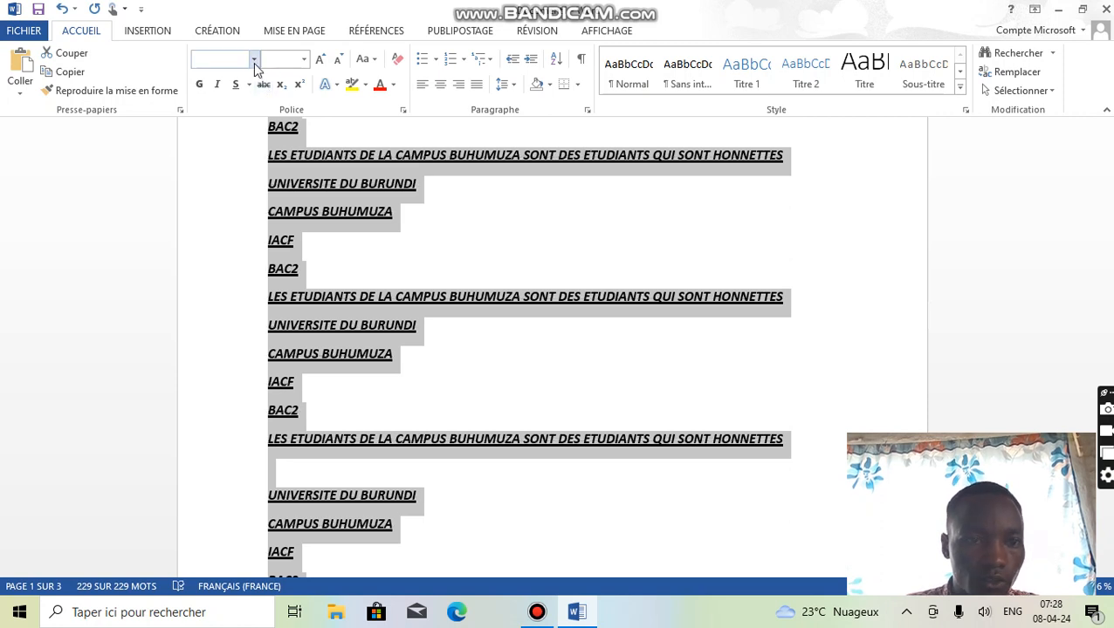
left_click(393, 89)
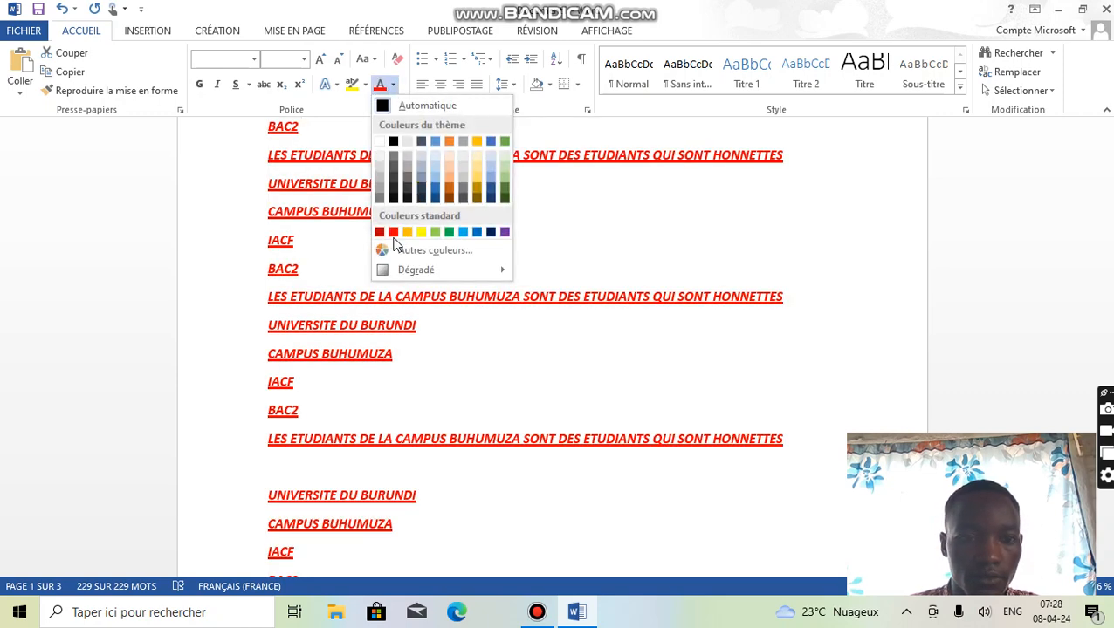
left_click(393, 232)
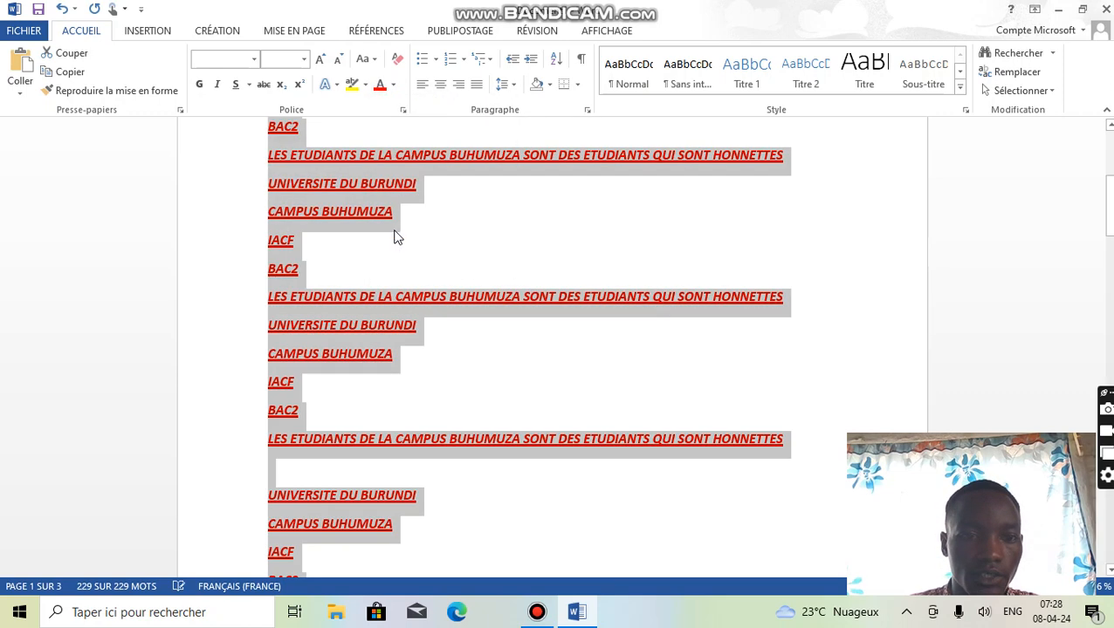
left_click(641, 250)
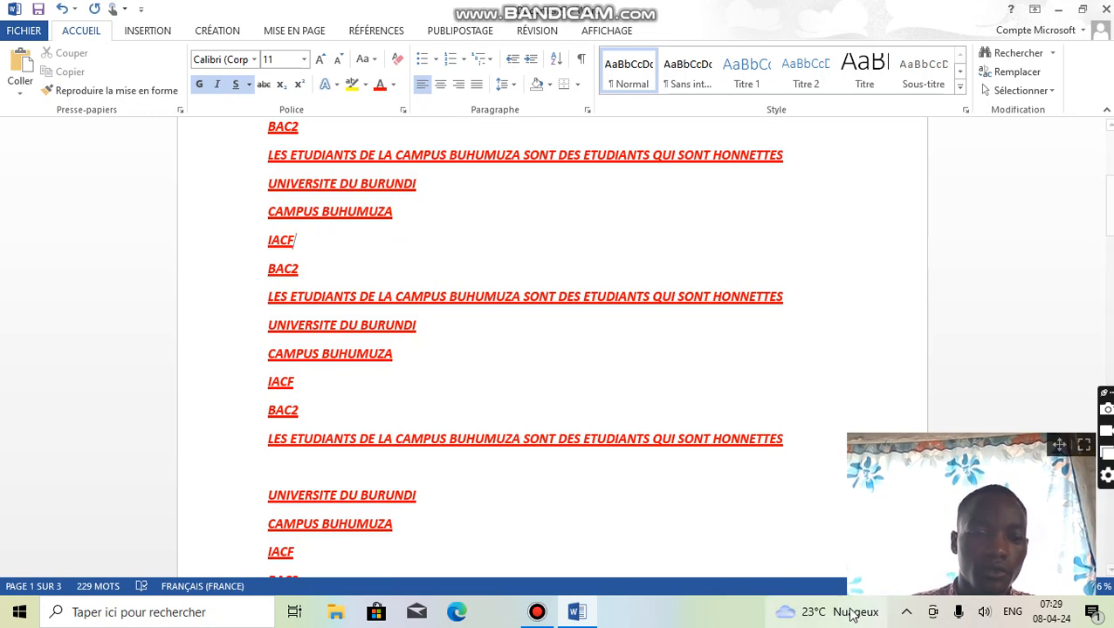
mouse_move(851, 614)
key("ctrl+a")
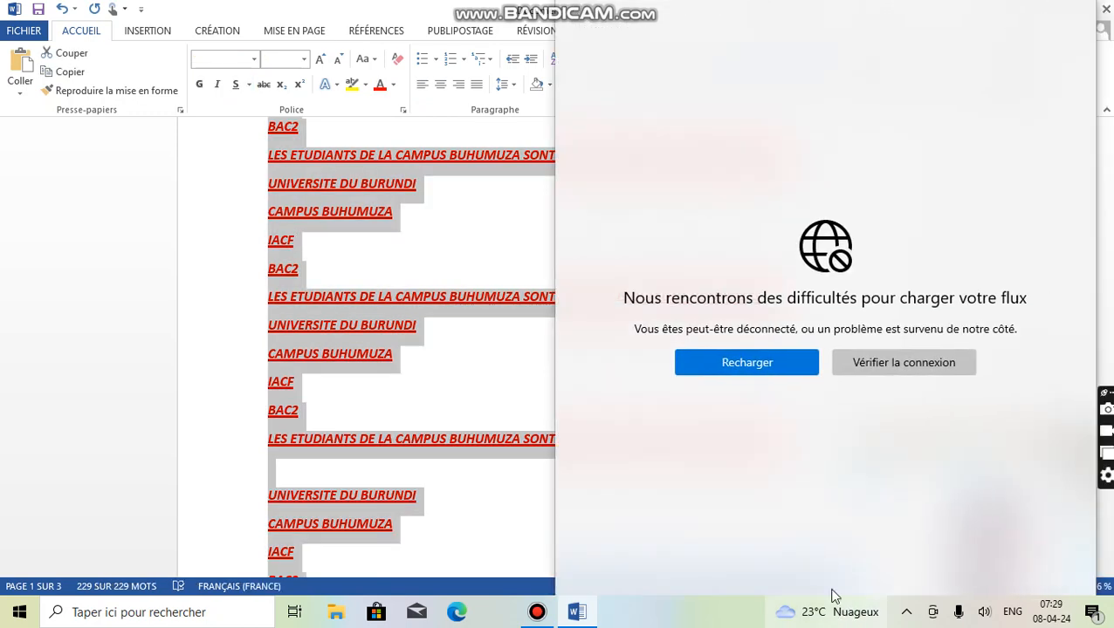
left_click(776, 371)
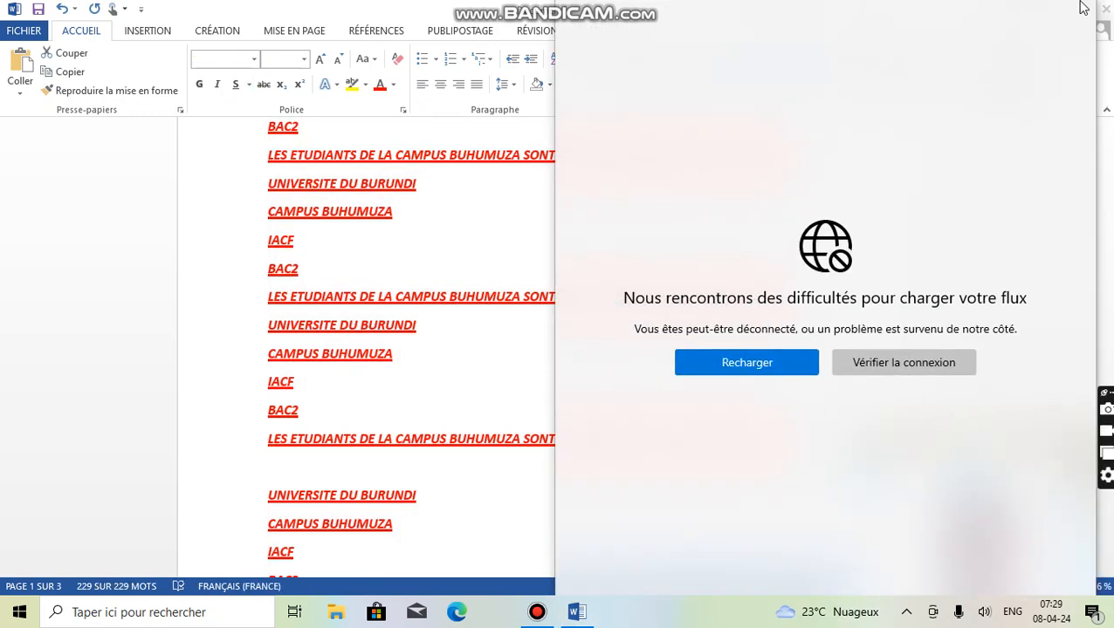
left_click(914, 362)
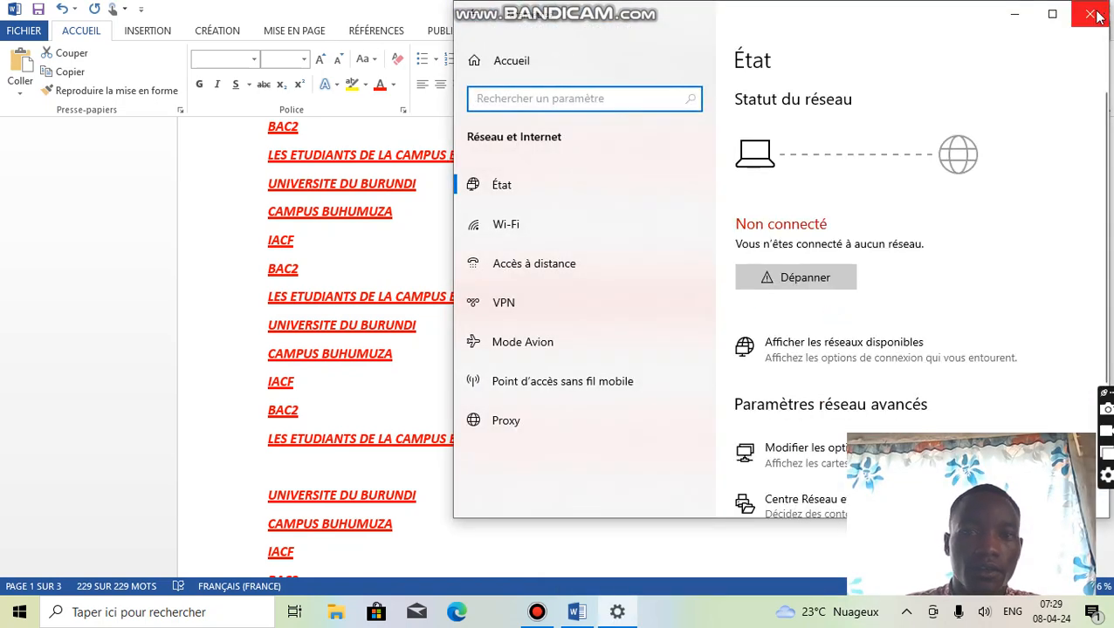
left_click(1093, 15)
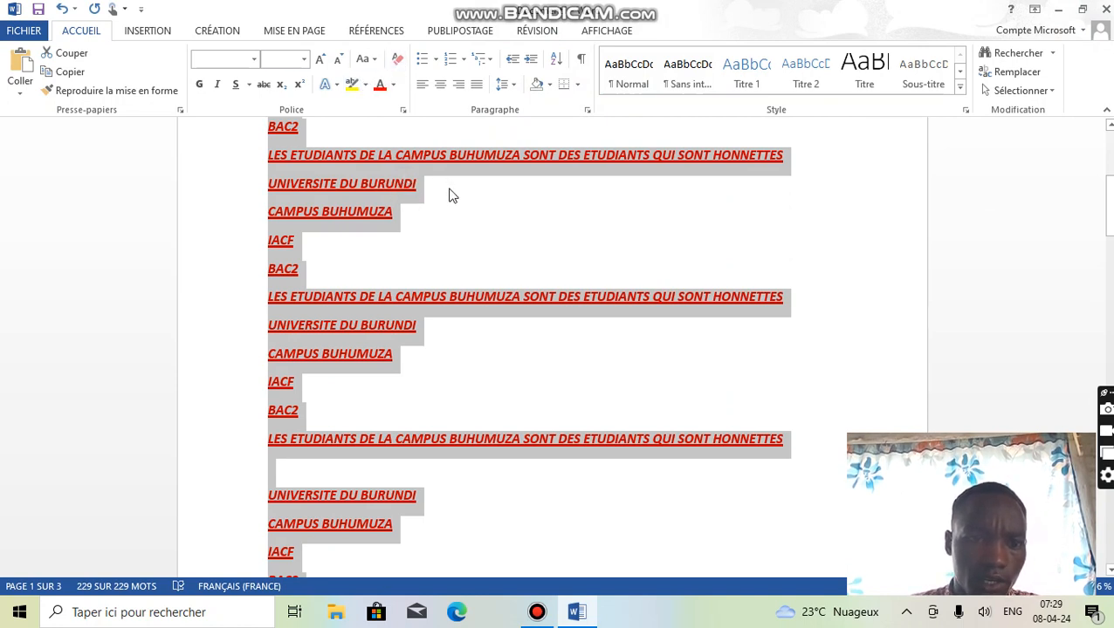
- Enlarge the font of the whole text by several increments and shrink it back by a few
scroll(452, 195, "up", 5)
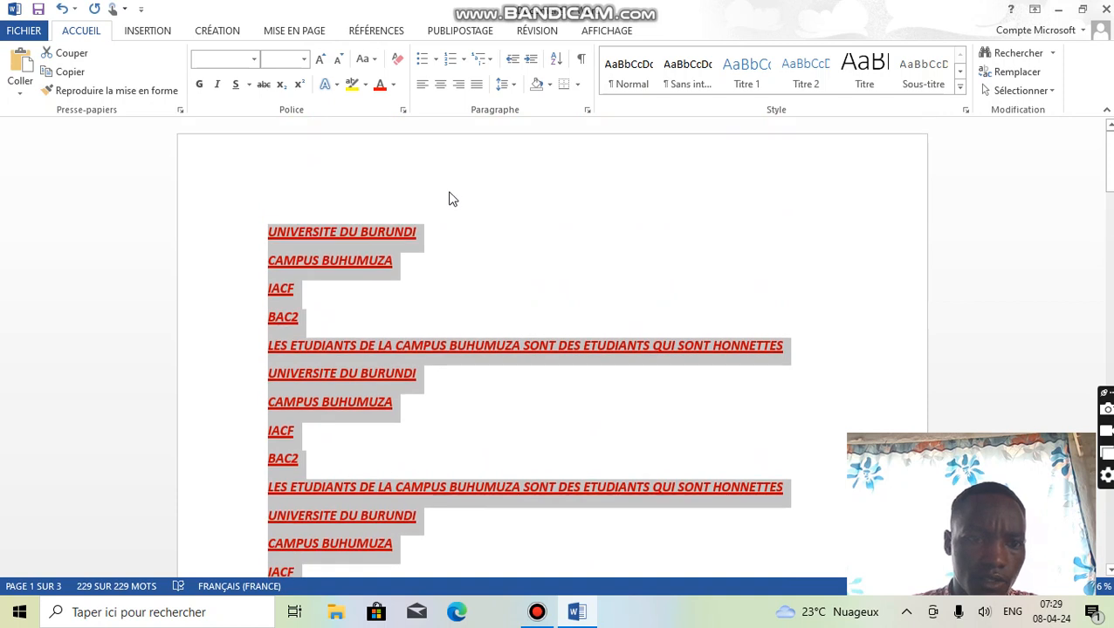
scroll(449, 199, "down", 3)
scroll(449, 199, "up", 3)
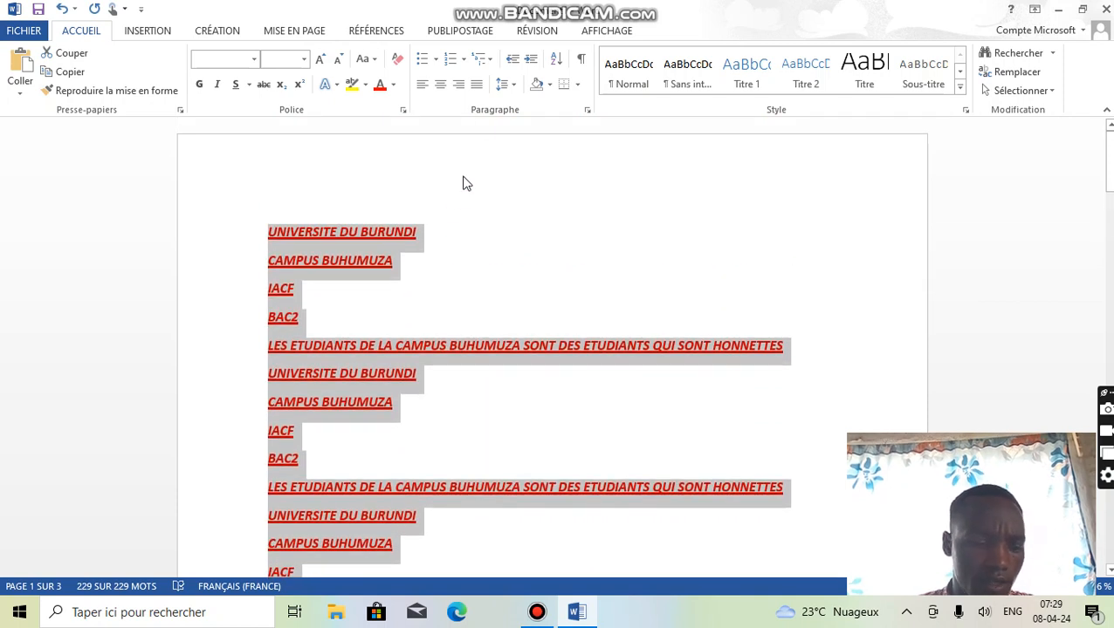
left_click(323, 59)
left_click(323, 59)
left_click(323, 59)
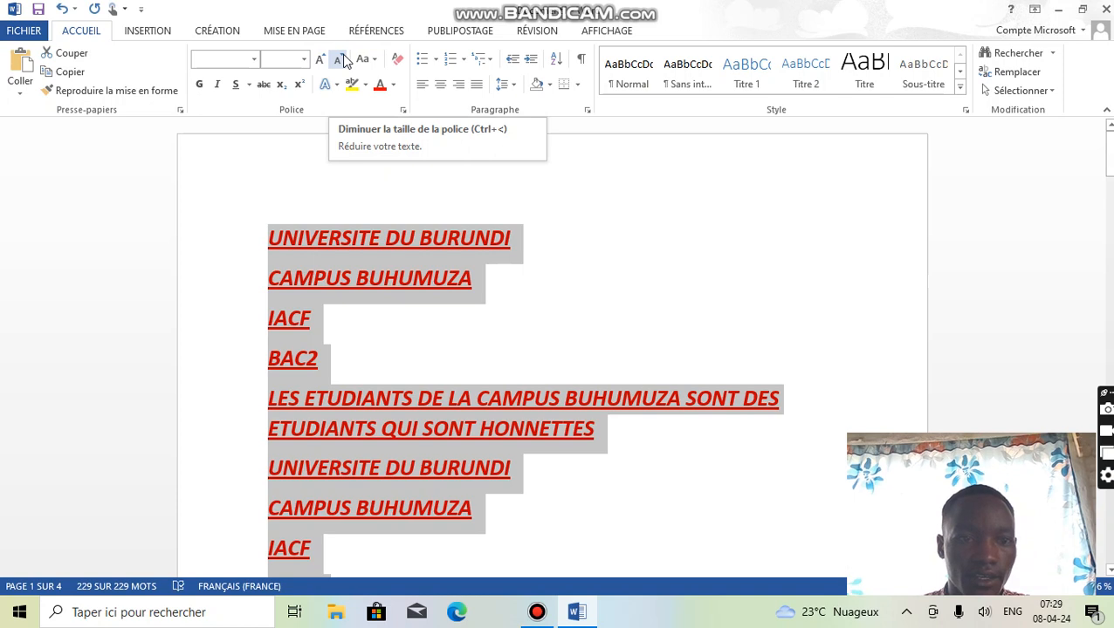
left_click(340, 59)
left_click(340, 59)
left_click(340, 59)
left_click(339, 60)
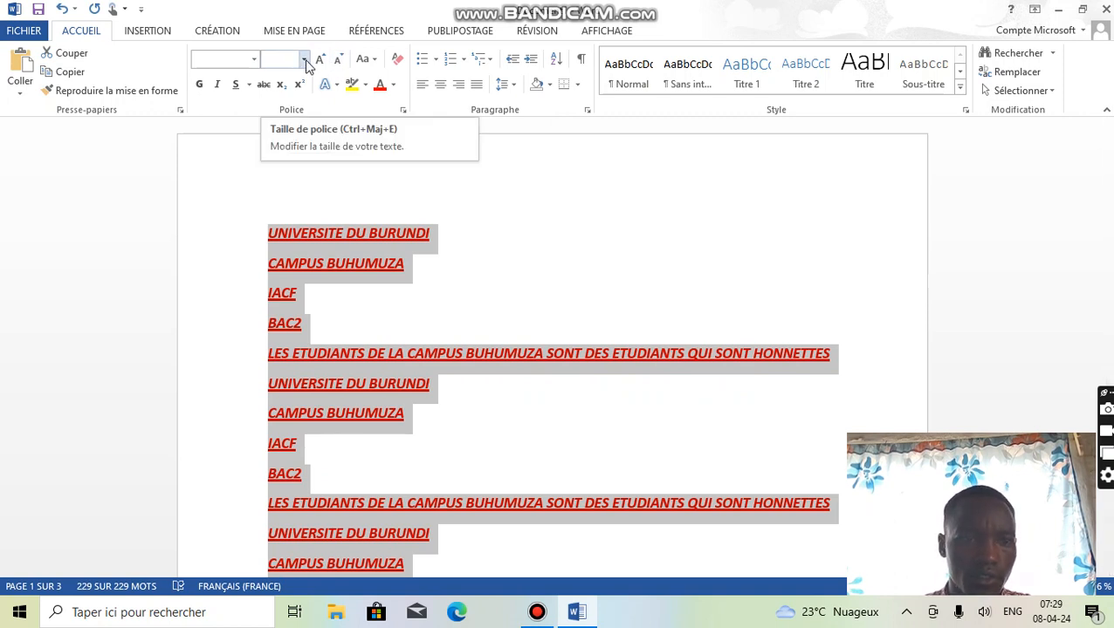
- Set the whole text to font size 20 and the Algerian font
left_click(305, 61)
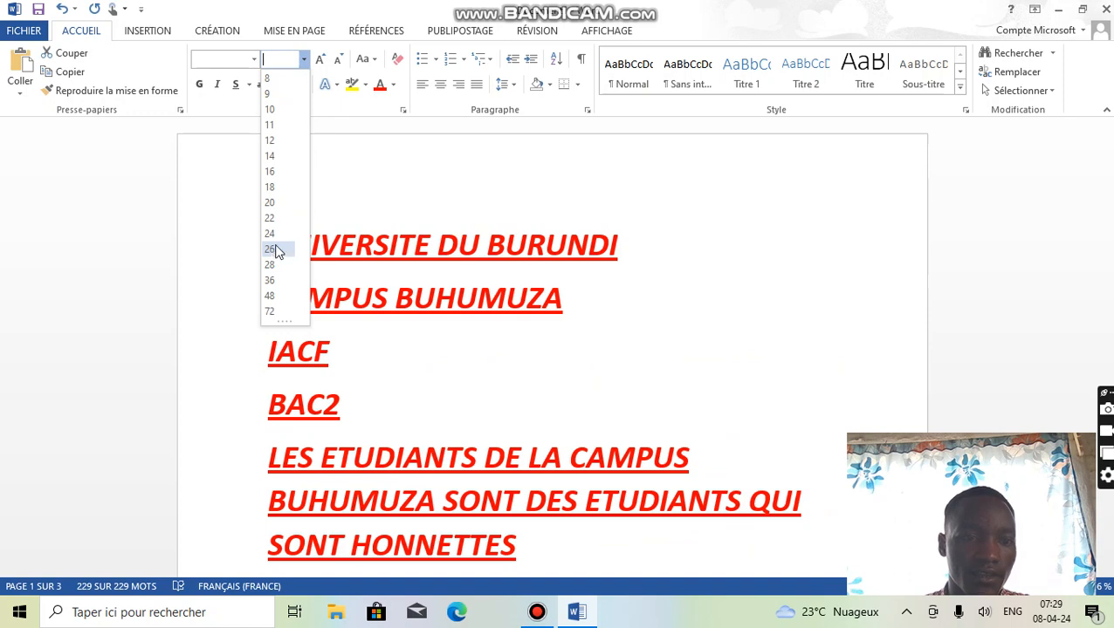
left_click(276, 209)
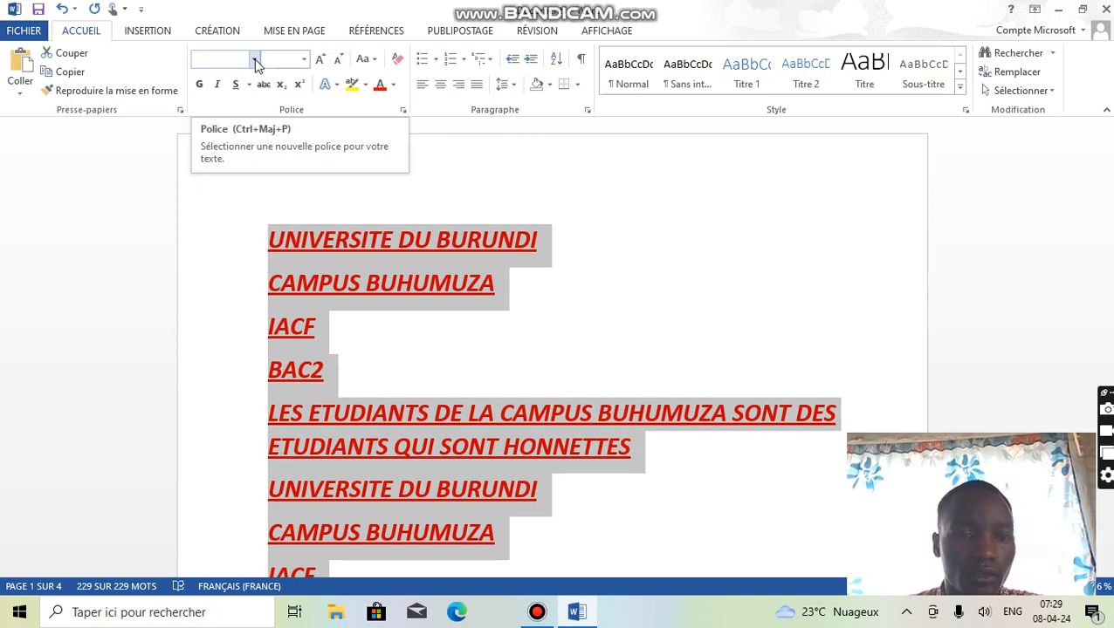
left_click(255, 60)
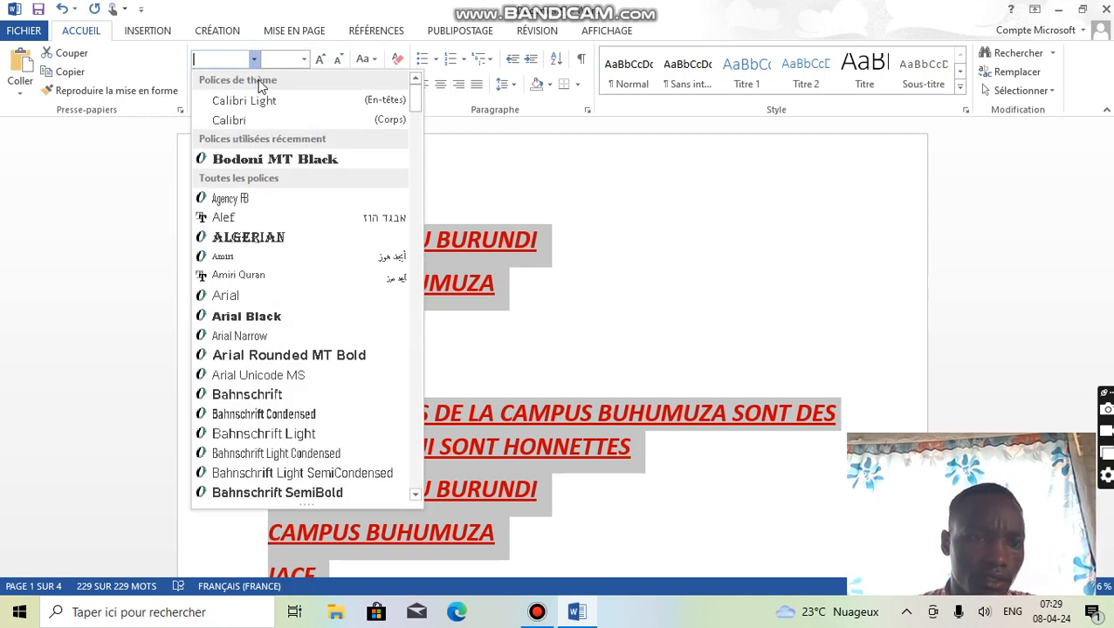
left_click(249, 237)
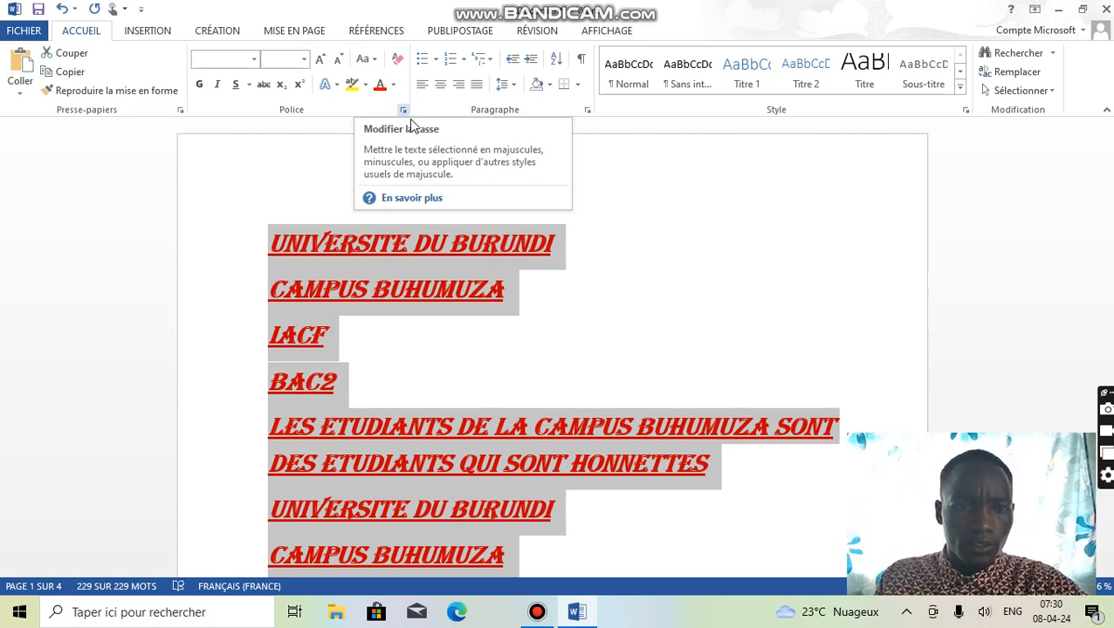
- Change the case of the whole text to lowercase (minuscules)
left_click(375, 59)
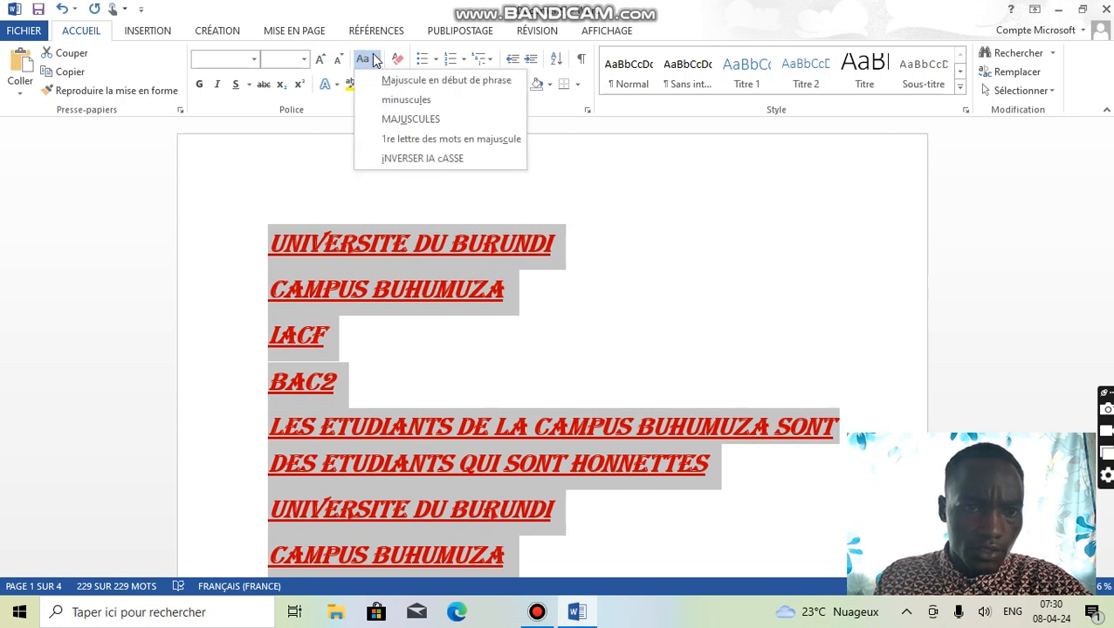
left_click(404, 100)
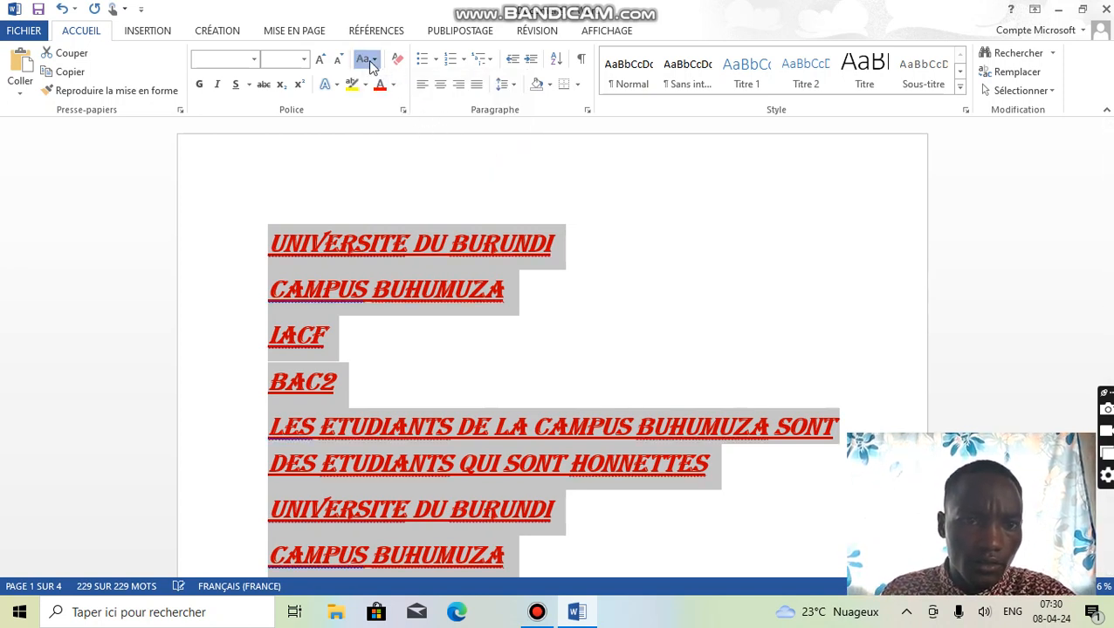
- Reapply the lowercase (minuscules) option to the reselected text
left_click(366, 58)
left_click(400, 103)
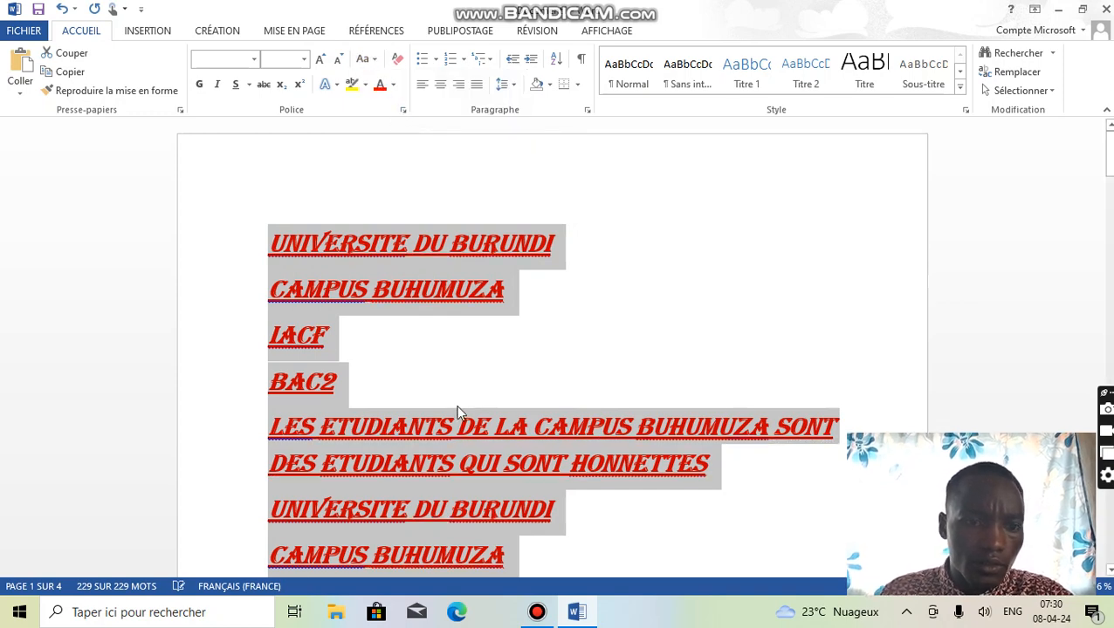
left_click(480, 371)
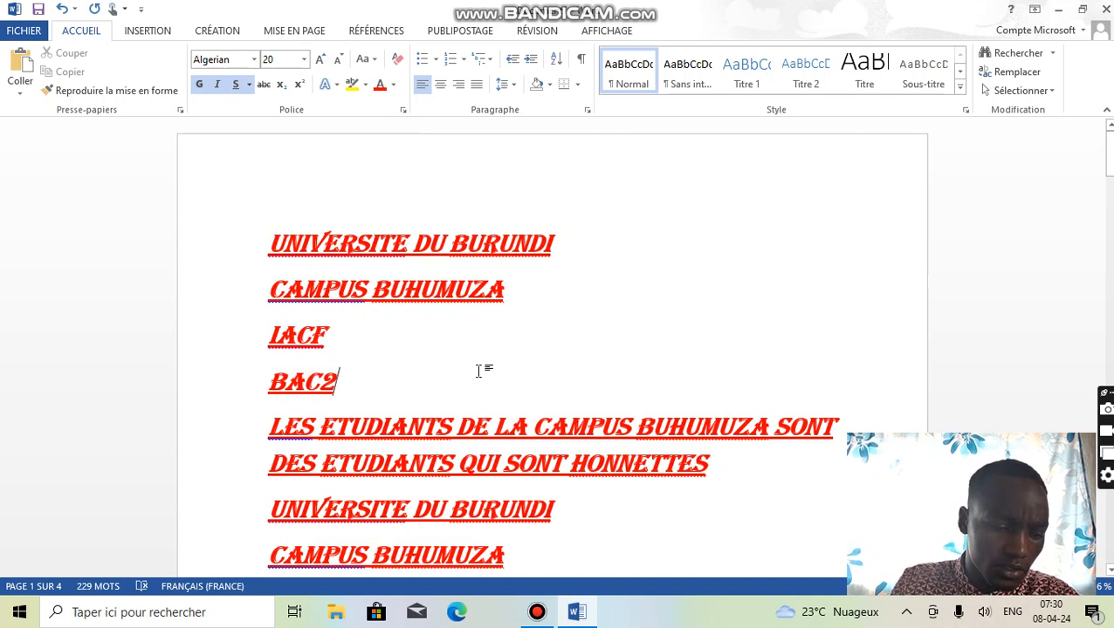
key("ctrl+a")
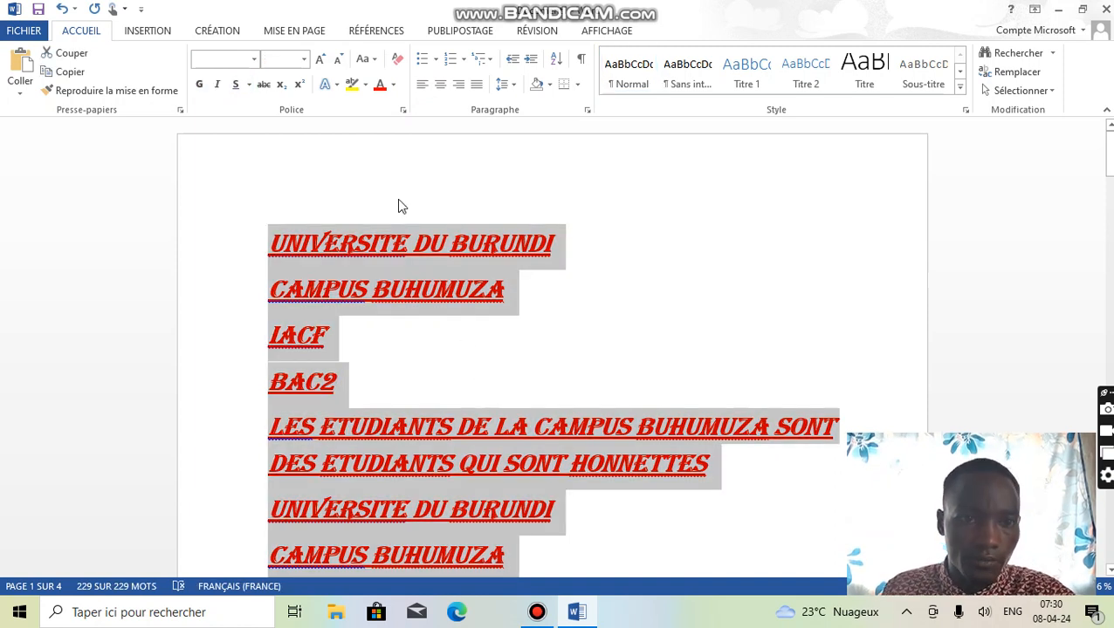
left_click(373, 61)
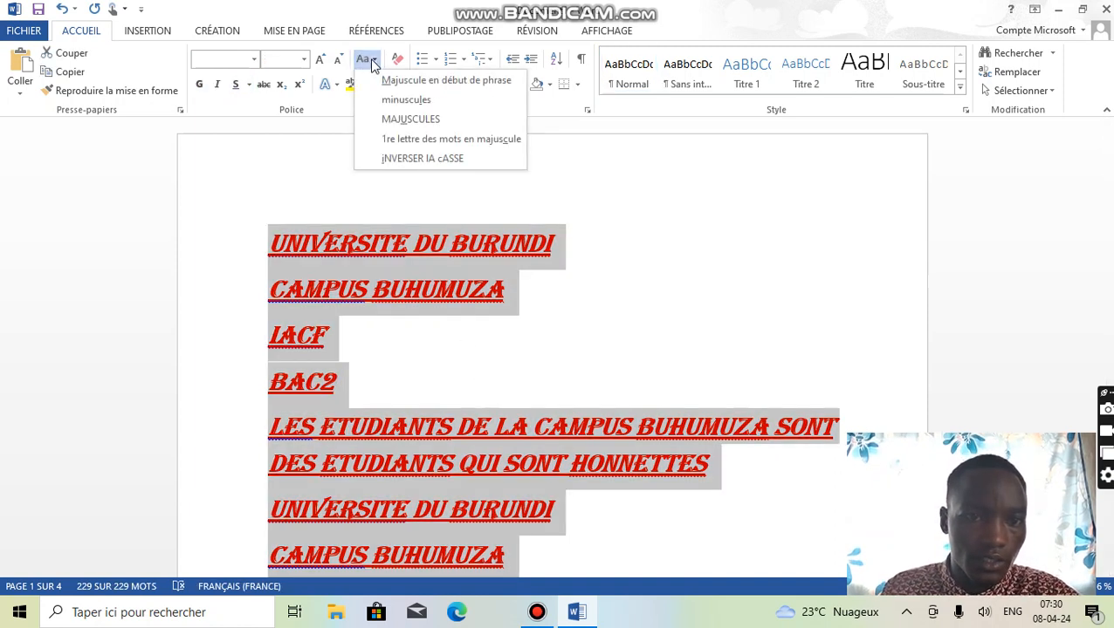
left_click(403, 101)
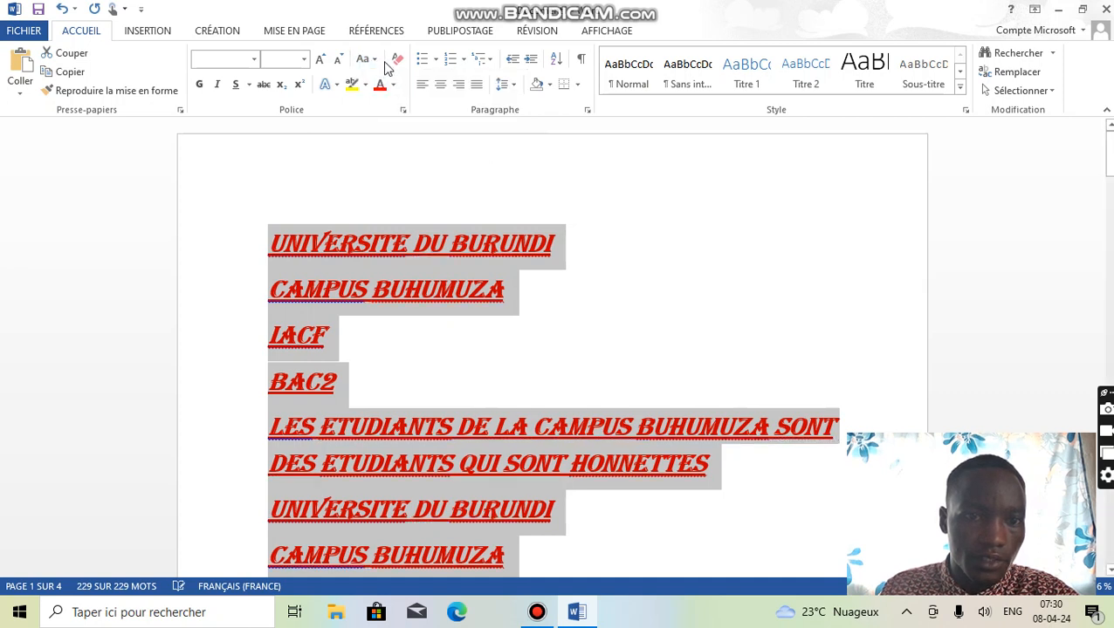
- Change the case of the whole text to uppercase (MAJUSCULES) and look through the pages
left_click(367, 59)
left_click(407, 120)
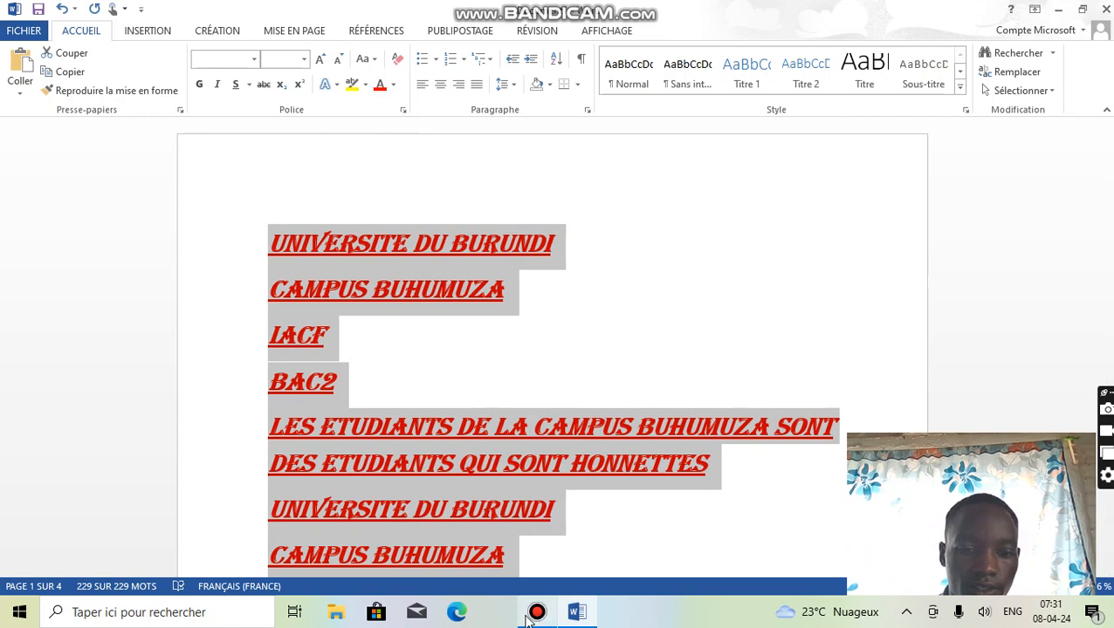
scroll(456, 454, "down", 2)
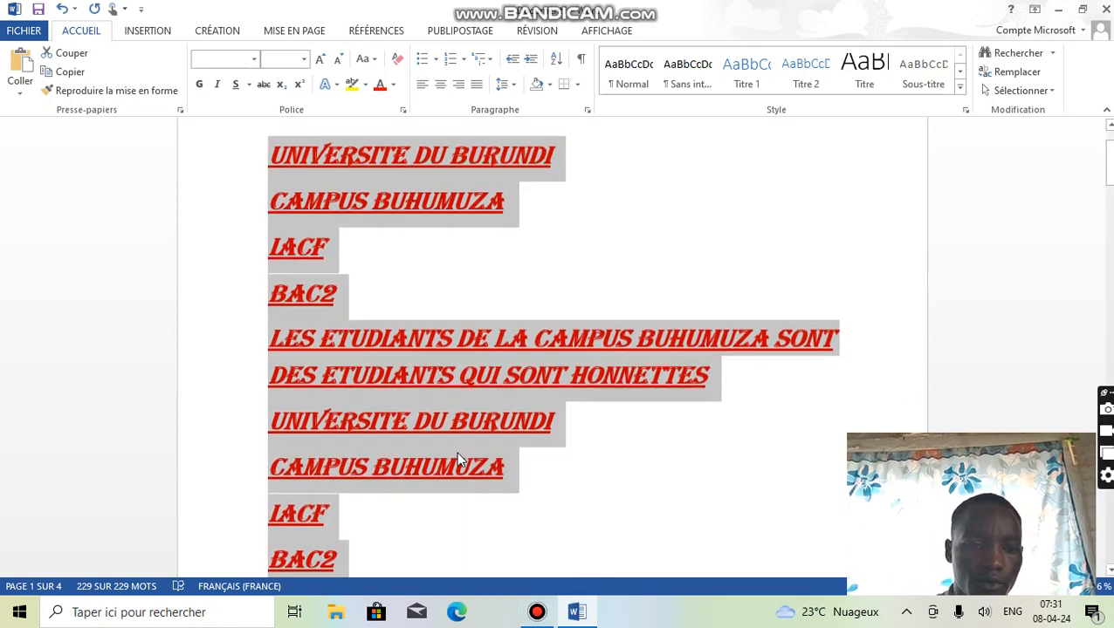
scroll(456, 452, "down", 10)
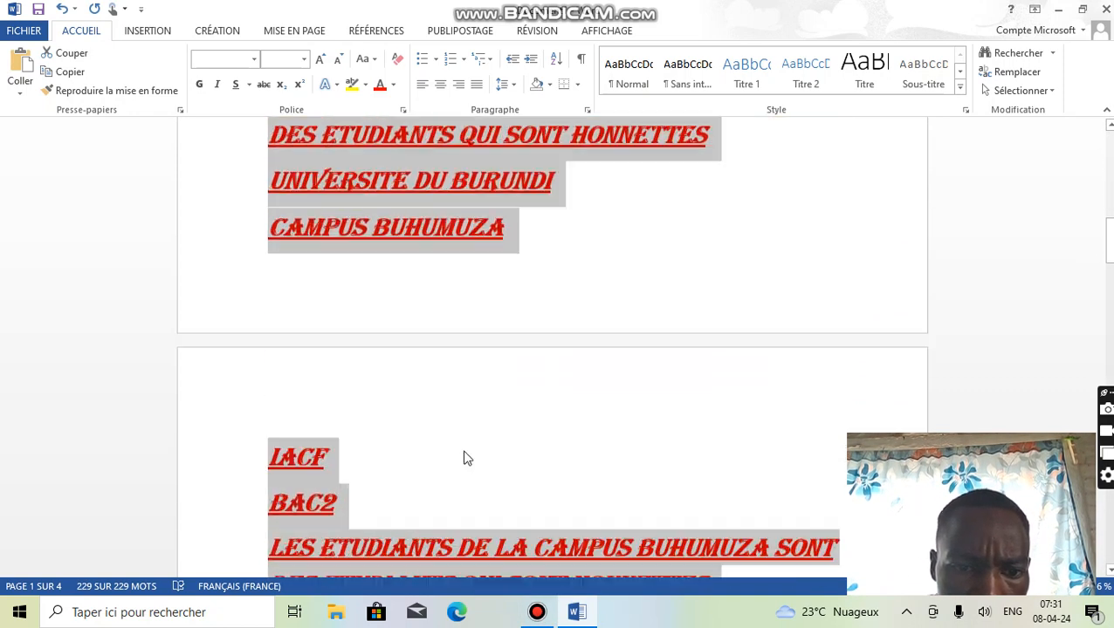
scroll(467, 458, "down", 4)
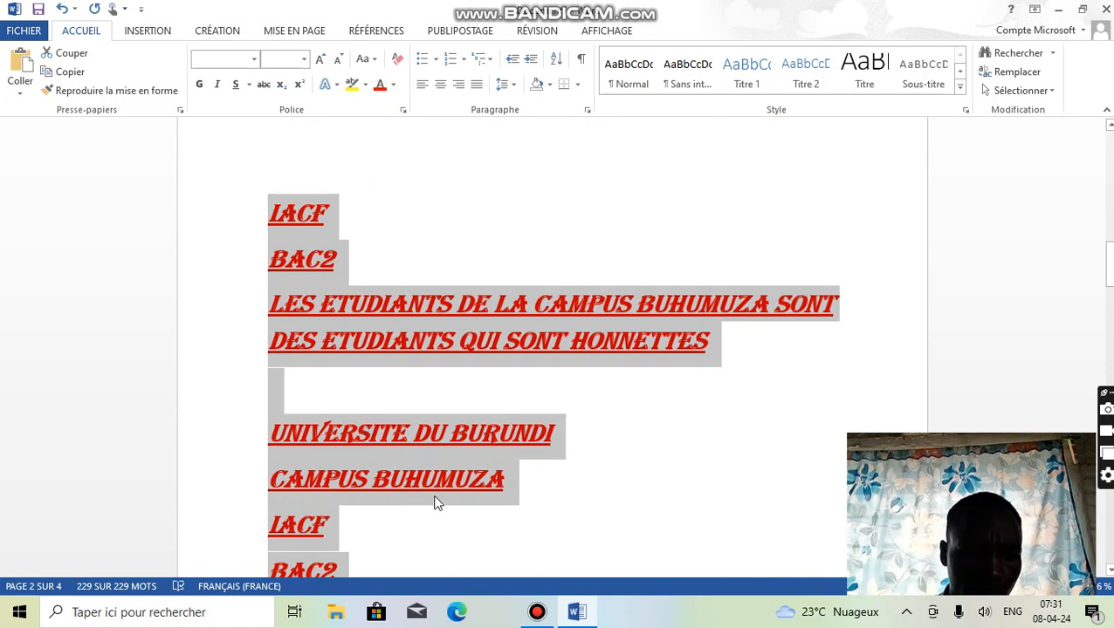
- Format the whole text as a bulleted list with the arrowhead bullet
left_click(429, 504)
key("ctrl+a")
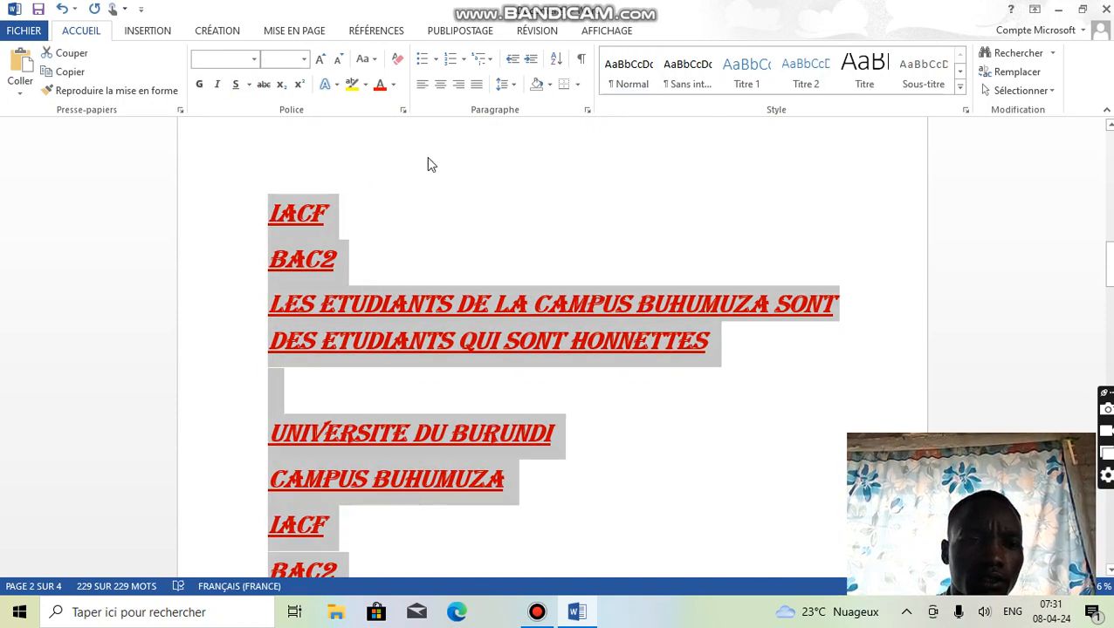
left_click(435, 60)
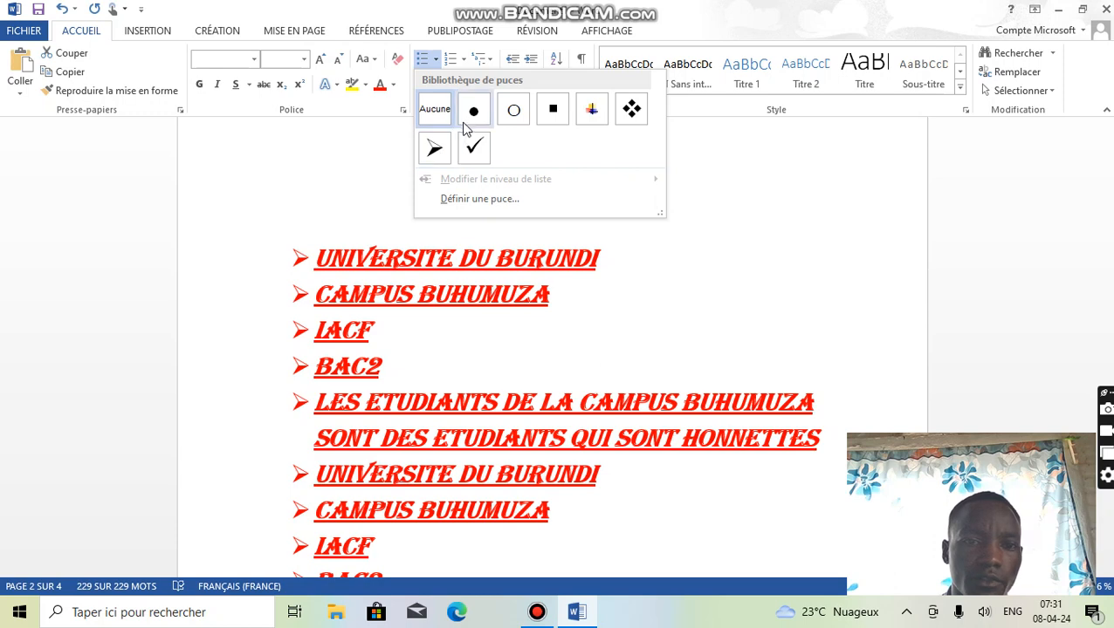
left_click(436, 150)
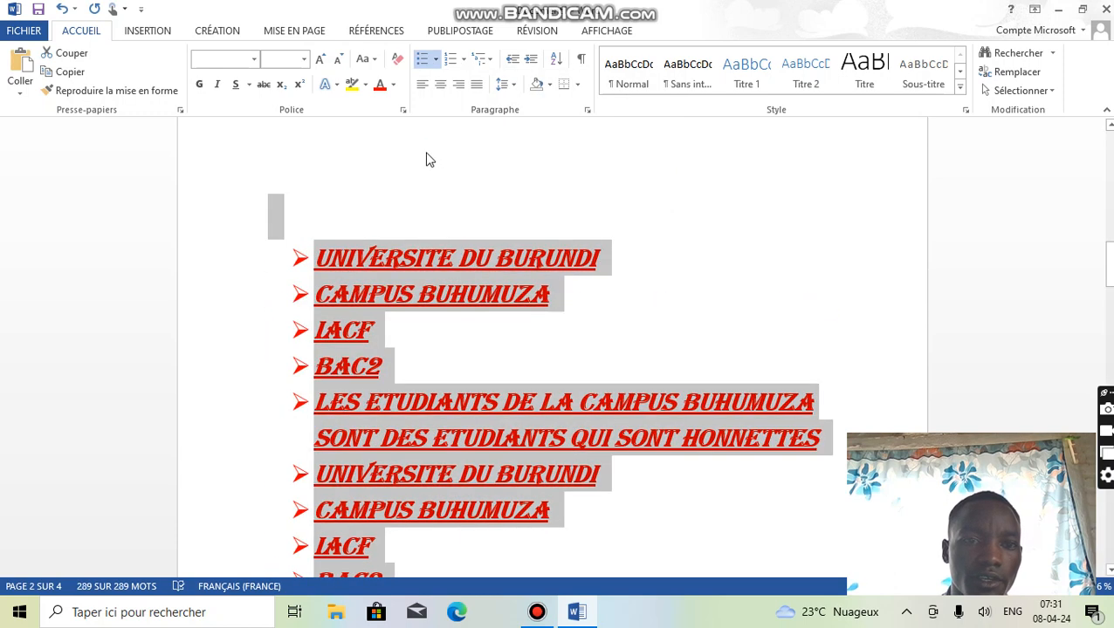
- Turn the whole text into a numbered list in the 1., 2., 3. format and look through it
left_click(463, 60)
left_click(535, 127)
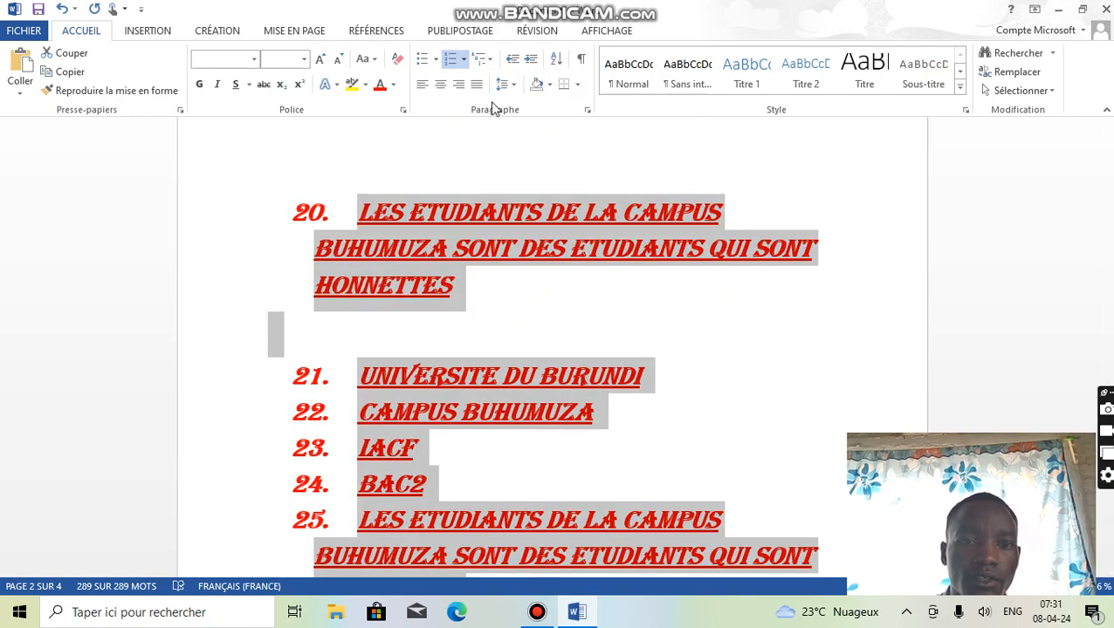
scroll(573, 312, "up", 6)
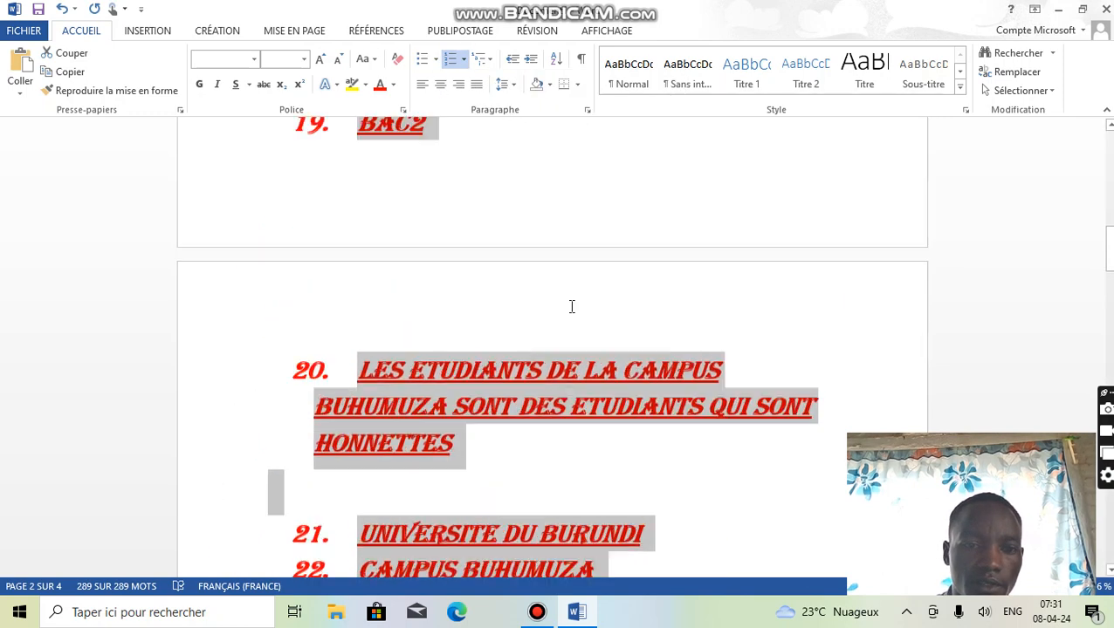
scroll(569, 316, "down", 5)
scroll(569, 318, "down", 5)
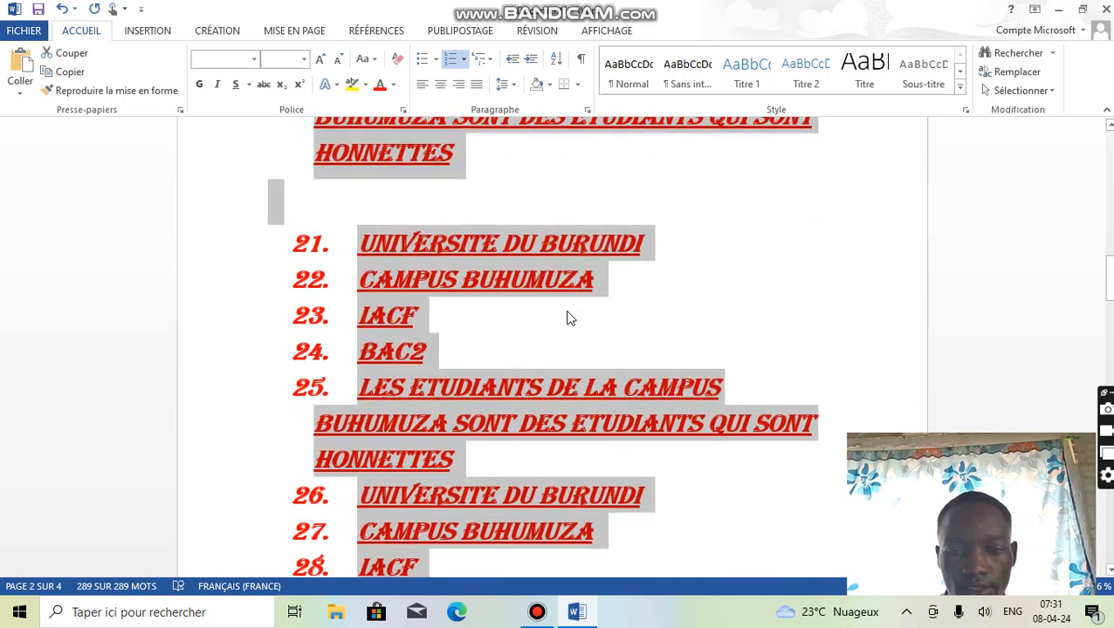
- Try centred and left alignment on the whole list, and finish with it right-aligned
left_click(441, 85)
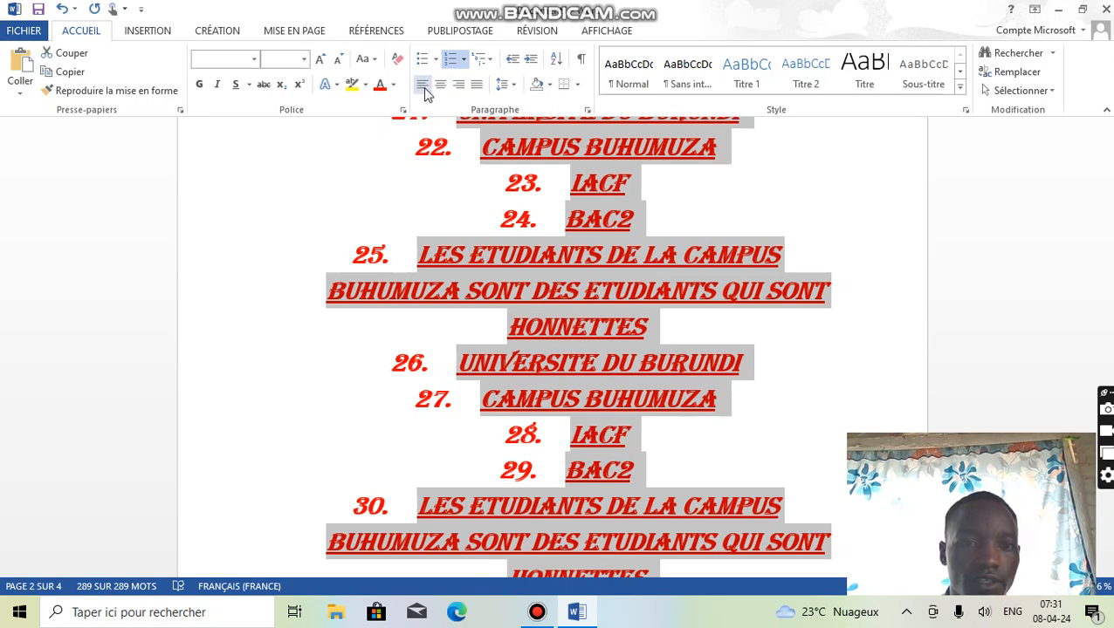
left_click(422, 88)
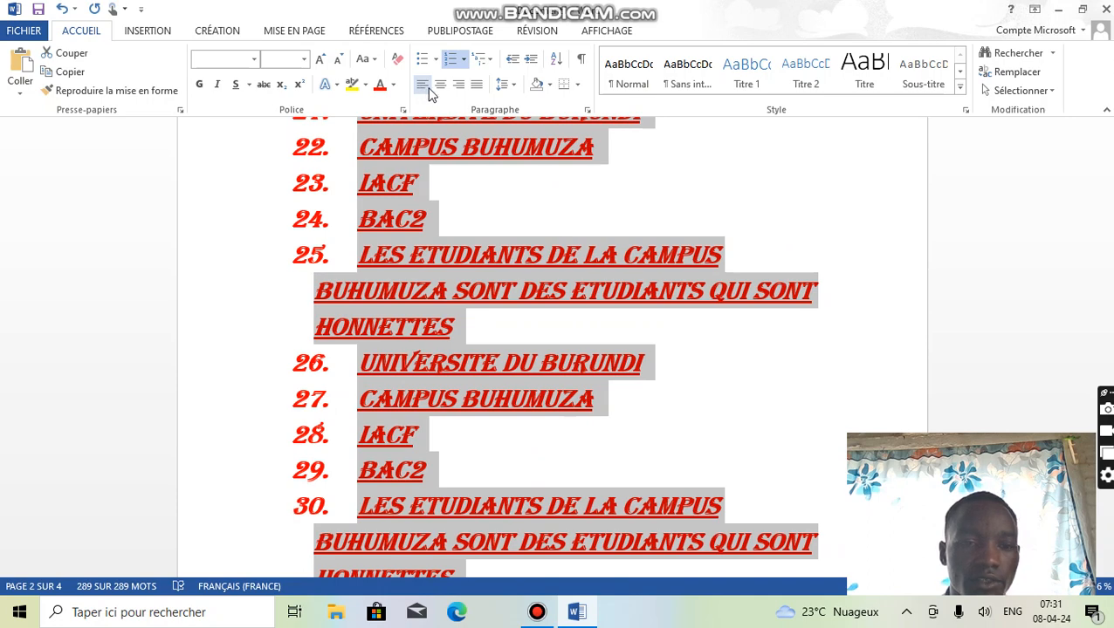
left_click(459, 88)
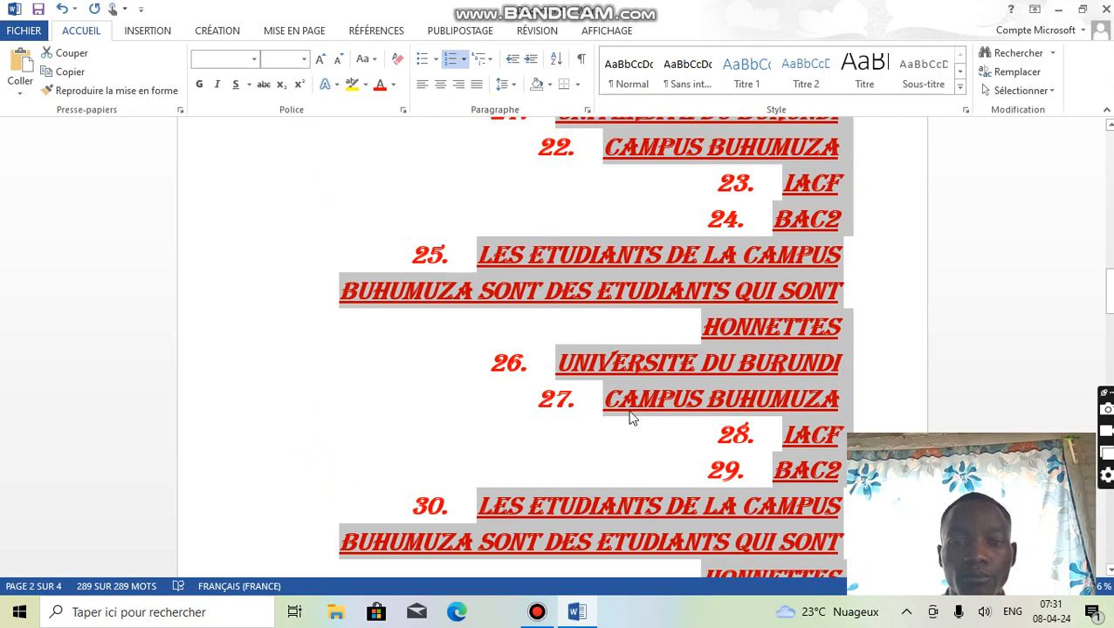
left_click(537, 612)
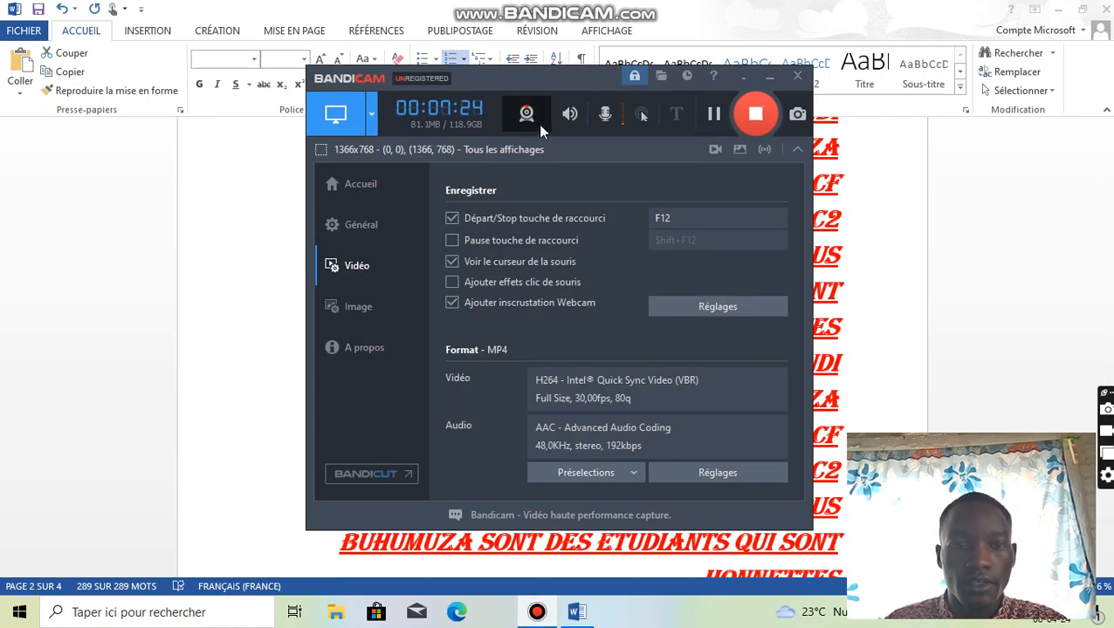
left_click(769, 81)
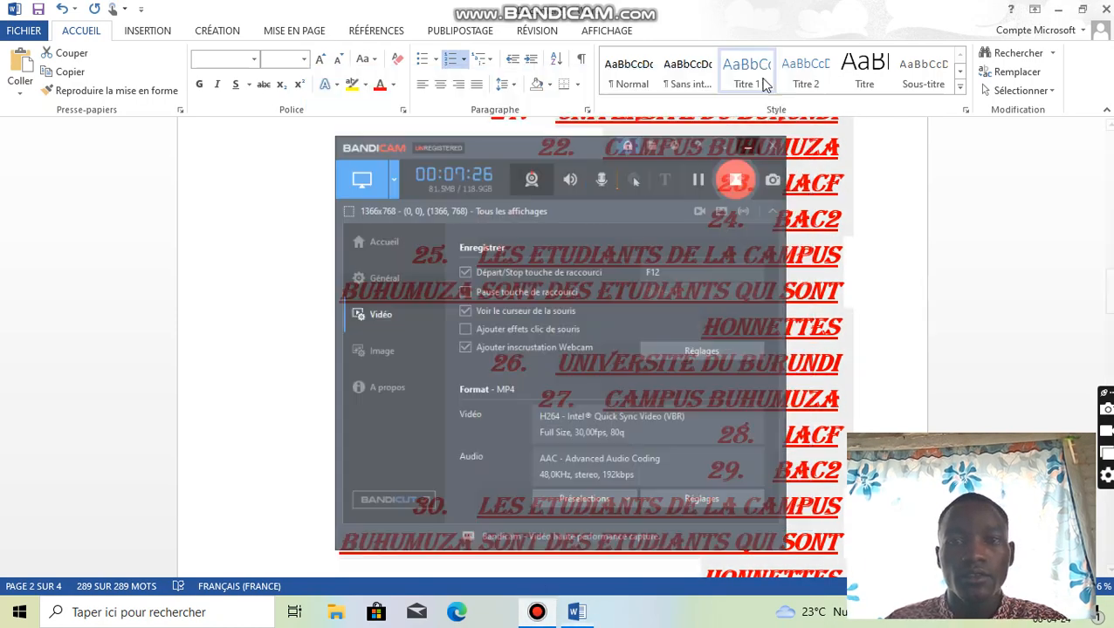
- Set the line spacing of the whole text to 1,5 and review the list
left_click(508, 84)
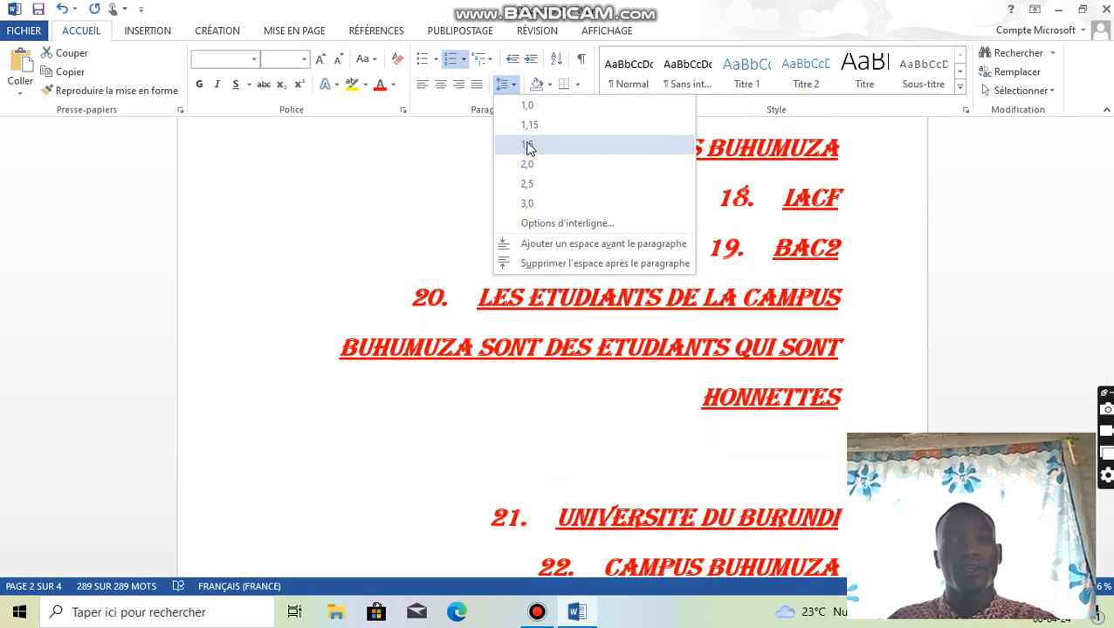
left_click(527, 144)
scroll(557, 249, "up", 5)
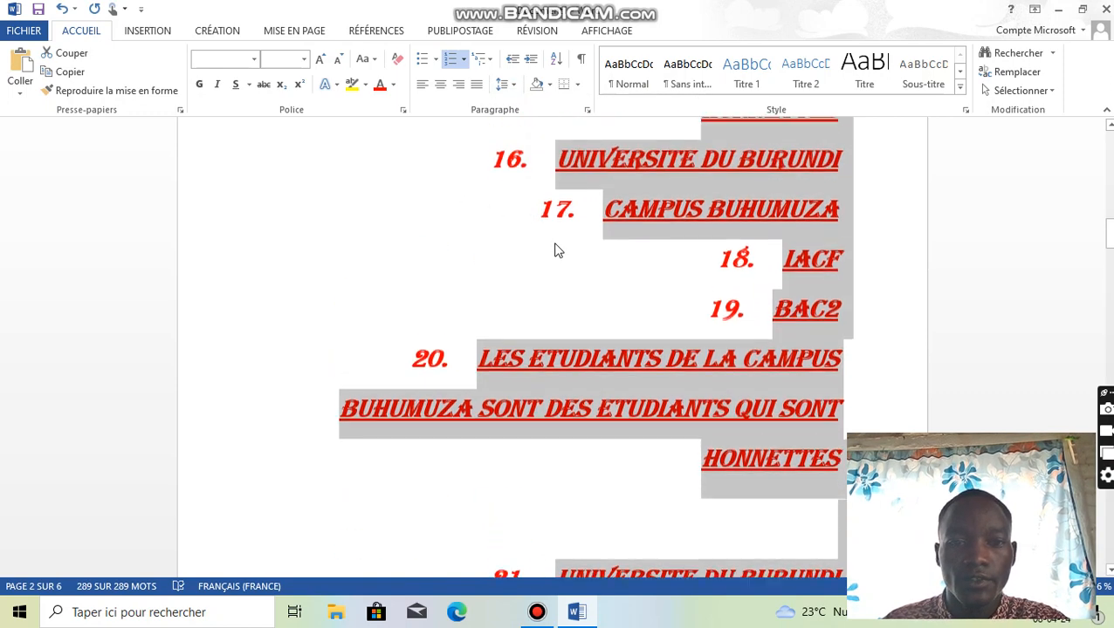
scroll(559, 246, "up", 10)
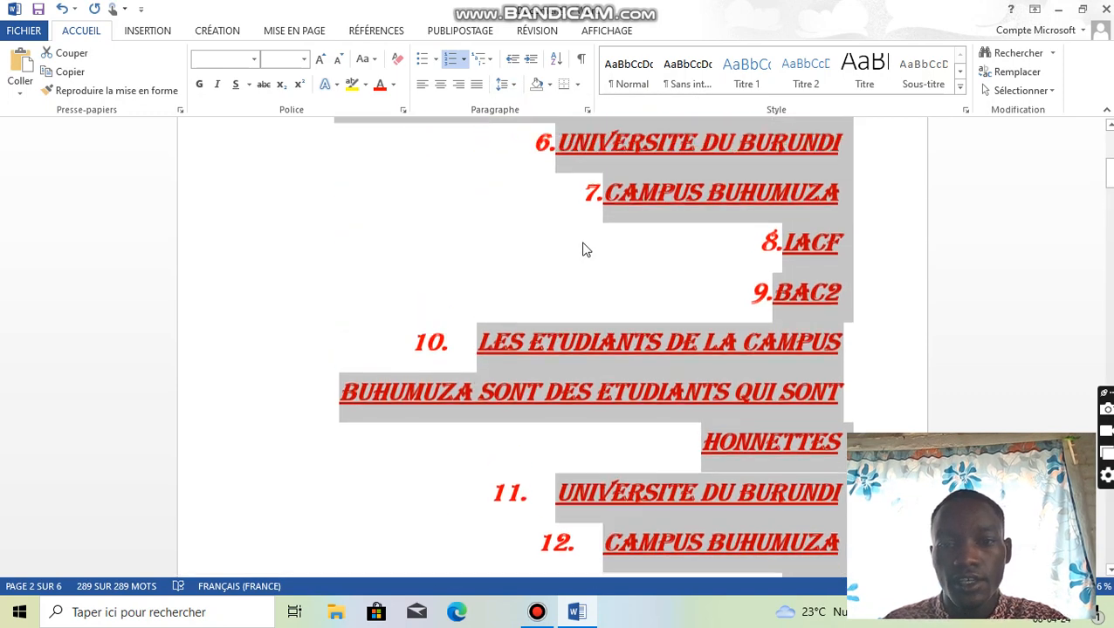
- Reselect the whole text and give its paragraphs a standard green background shading
left_click(571, 219)
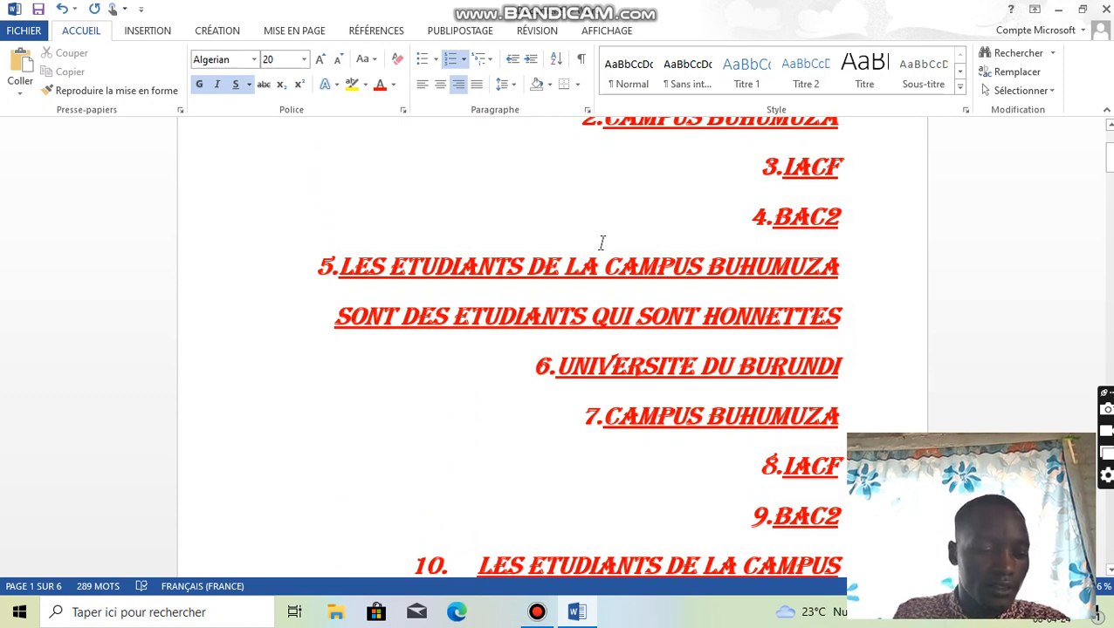
key("ctrl+a")
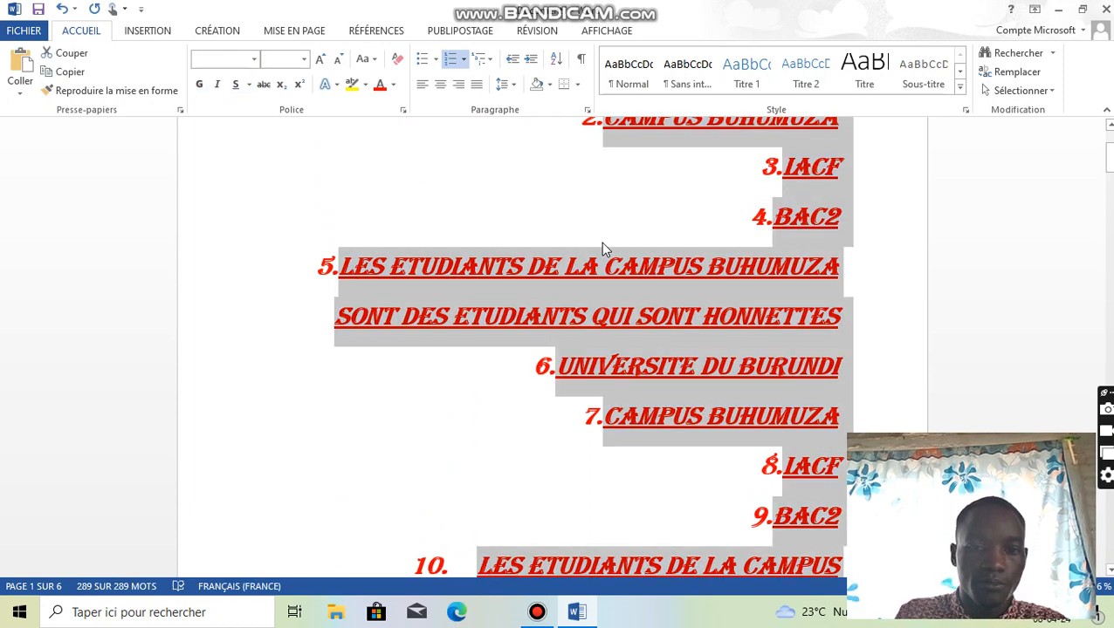
left_click(550, 87)
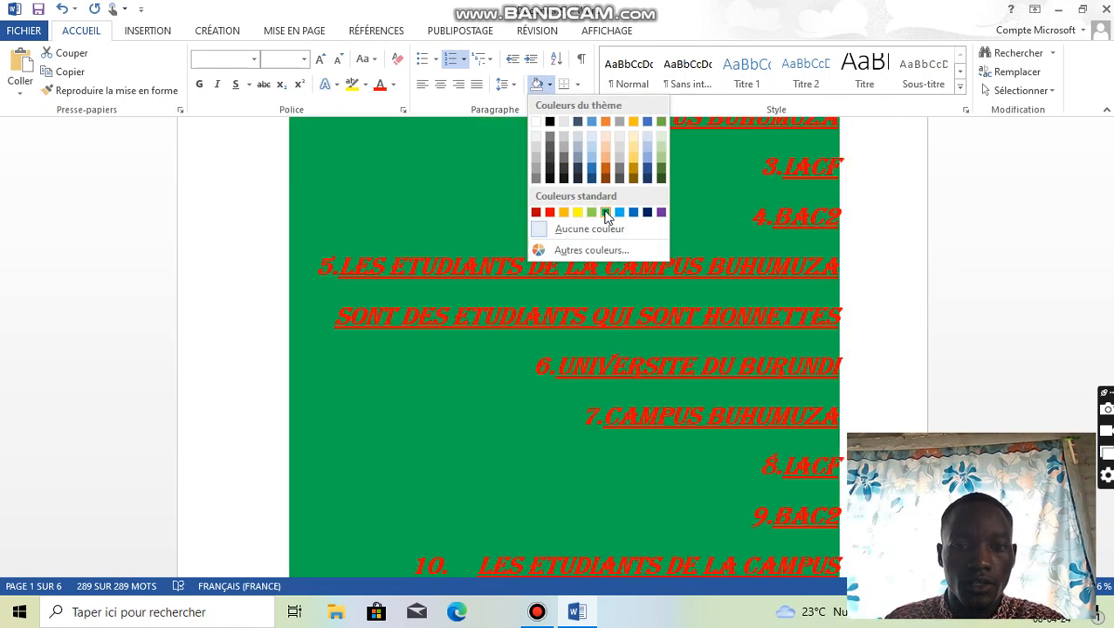
left_click(606, 215)
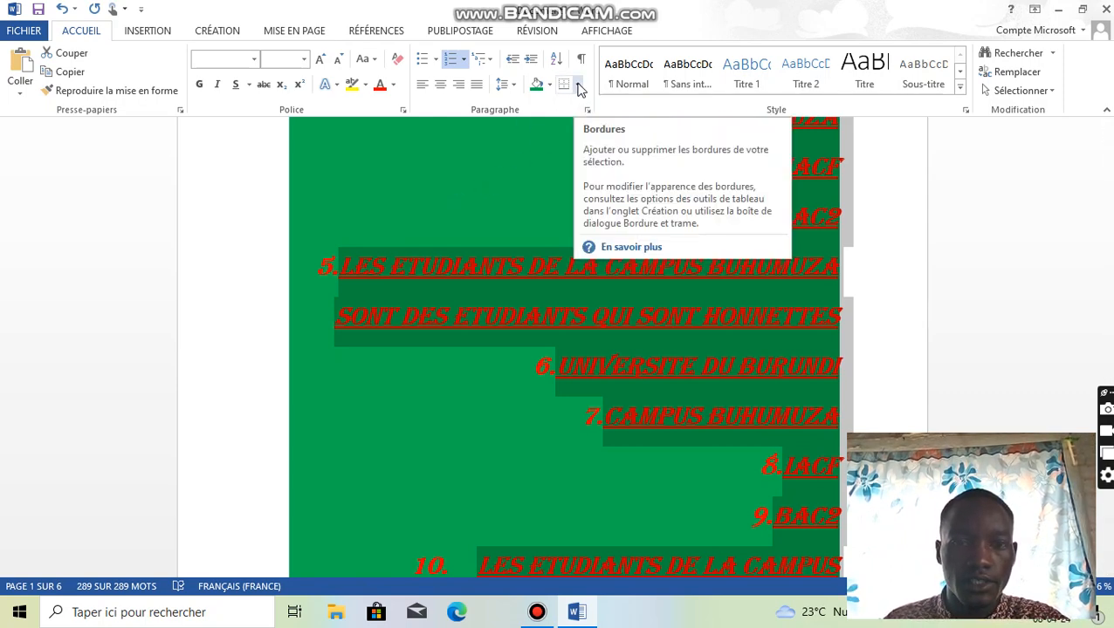
- Add outside borders (Bordures extérieures) around the selected paragraphs and look over the bordered text
left_click(577, 86)
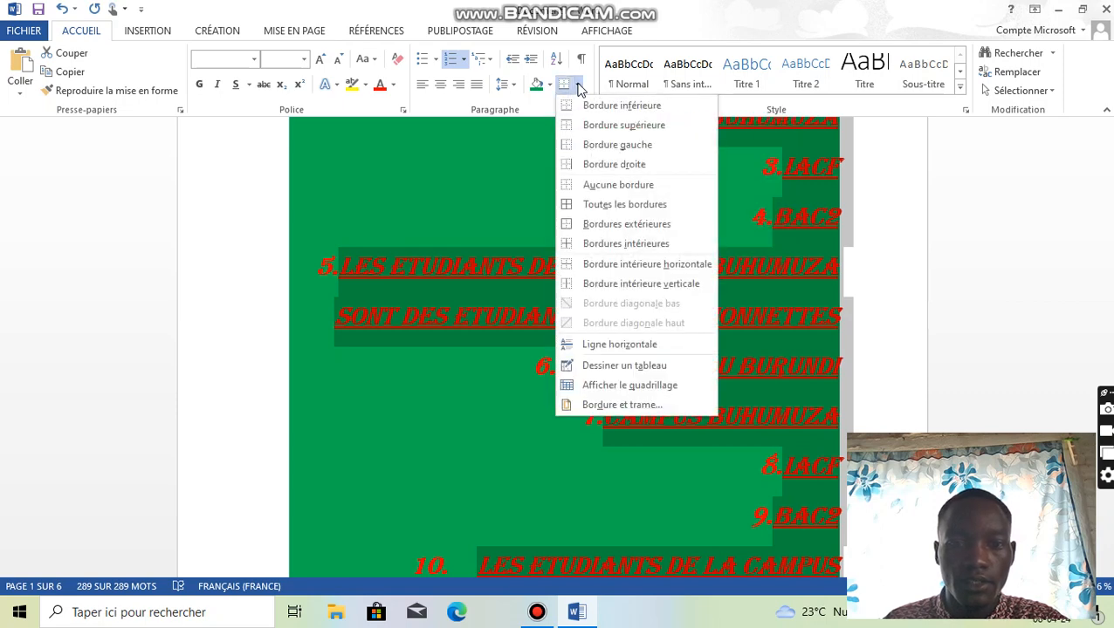
left_click(625, 227)
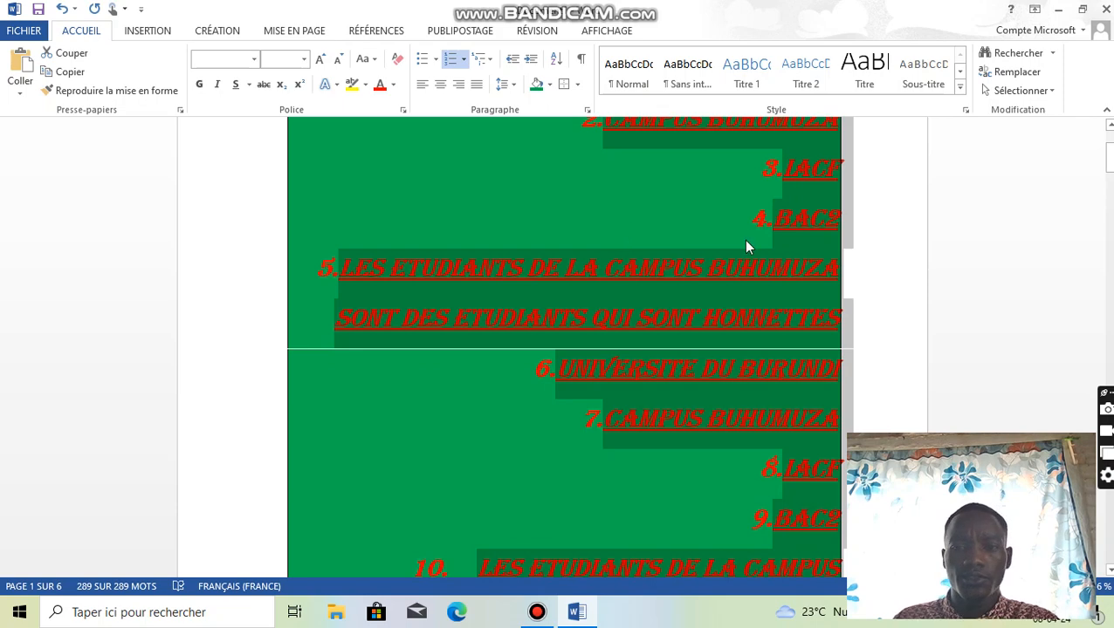
scroll(815, 247, "down", 4)
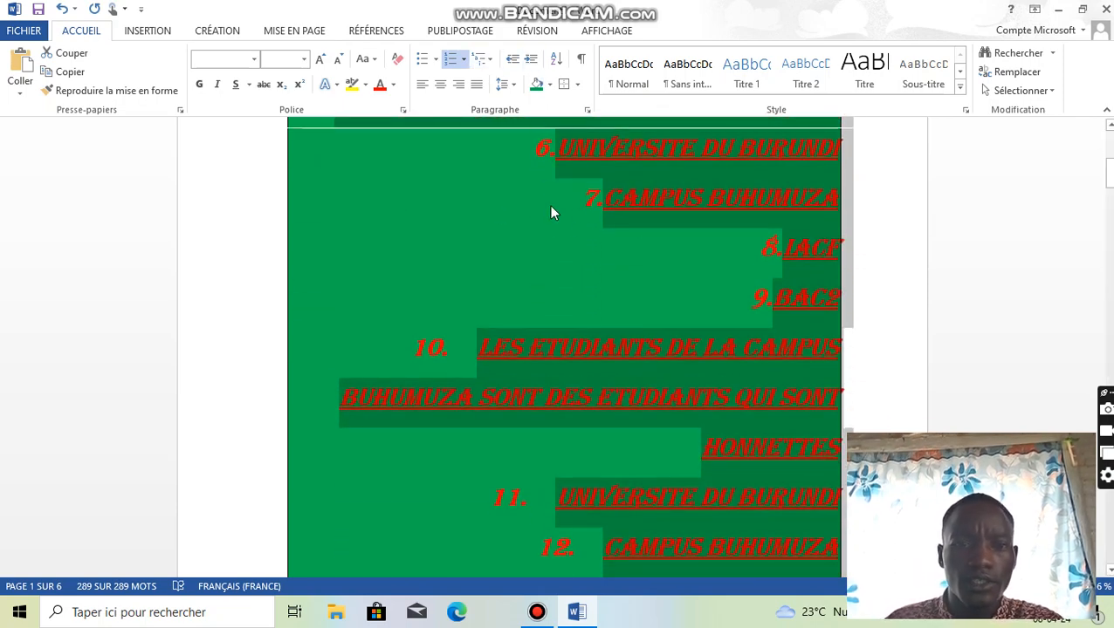
scroll(567, 225, "up", 7)
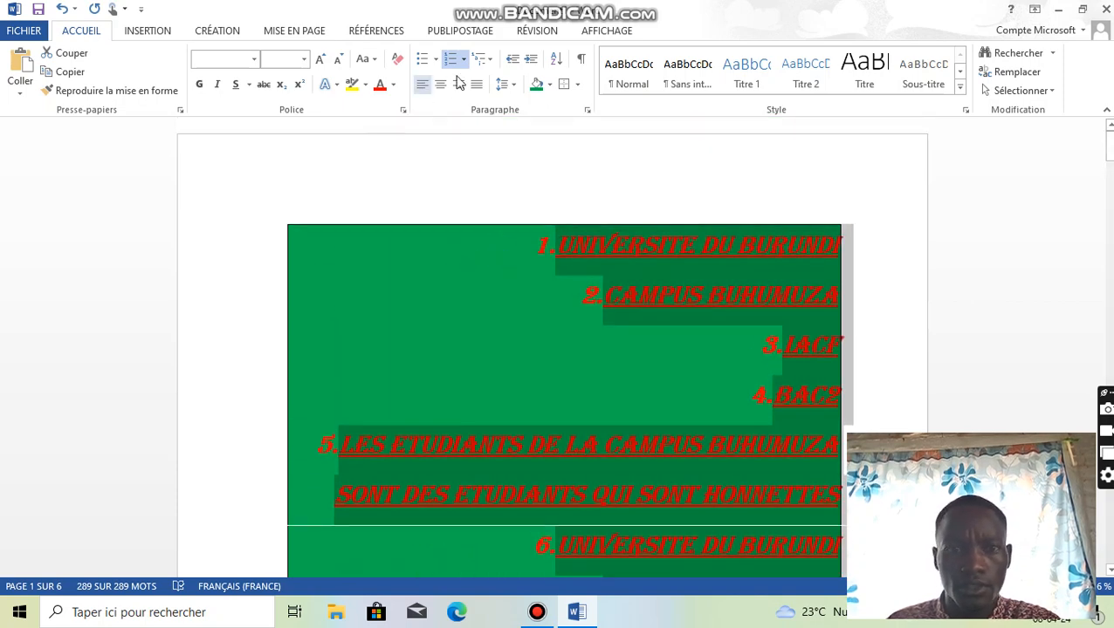
- Sort the whole text by paragraphs as text in ascending order, without a header row, and review the sorted list
left_click(557, 61)
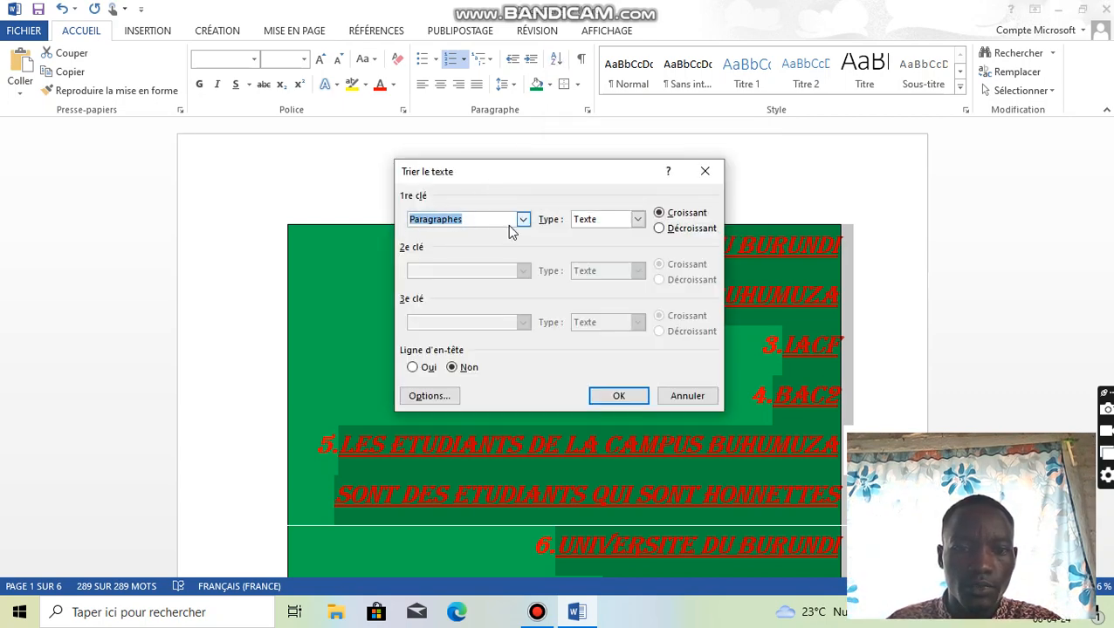
left_click(620, 397)
scroll(572, 375, "down", 5)
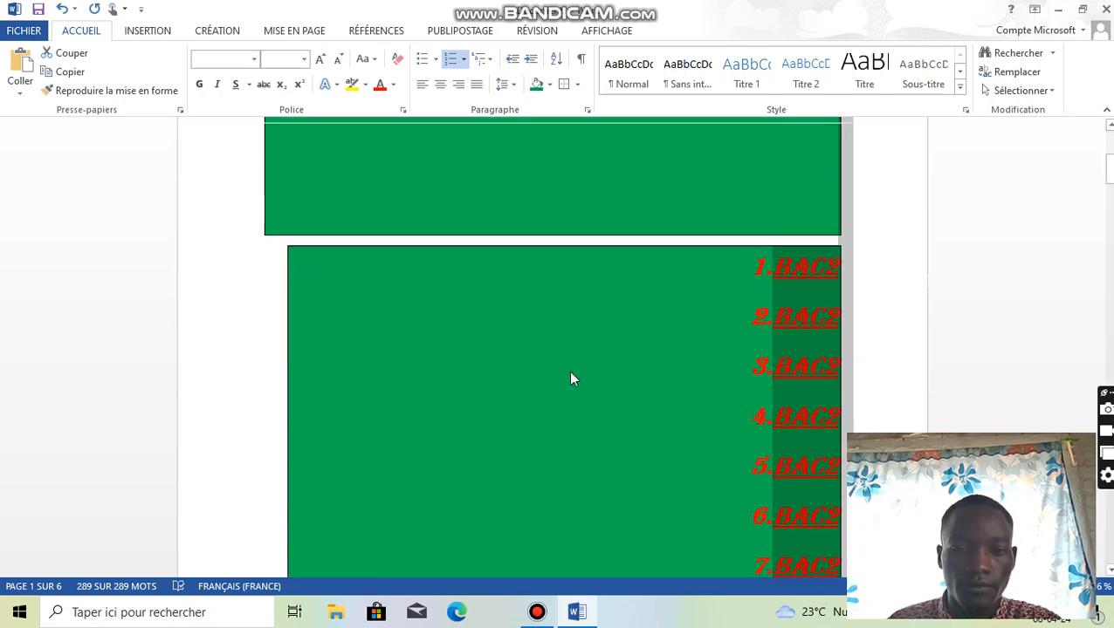
scroll(570, 379, "down", 8)
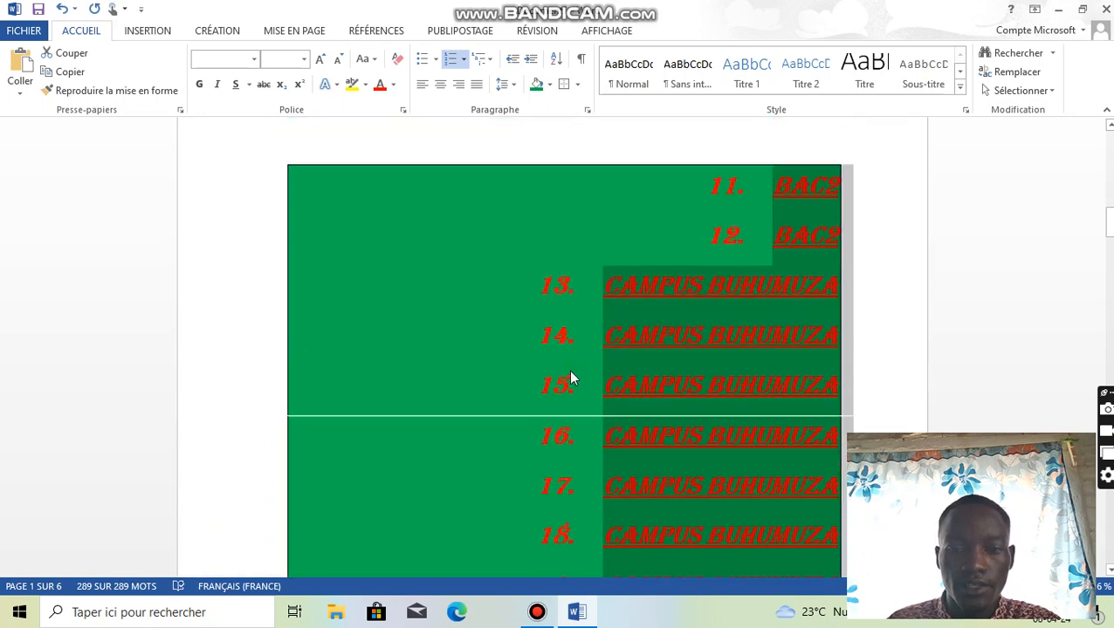
scroll(570, 379, "down", 10)
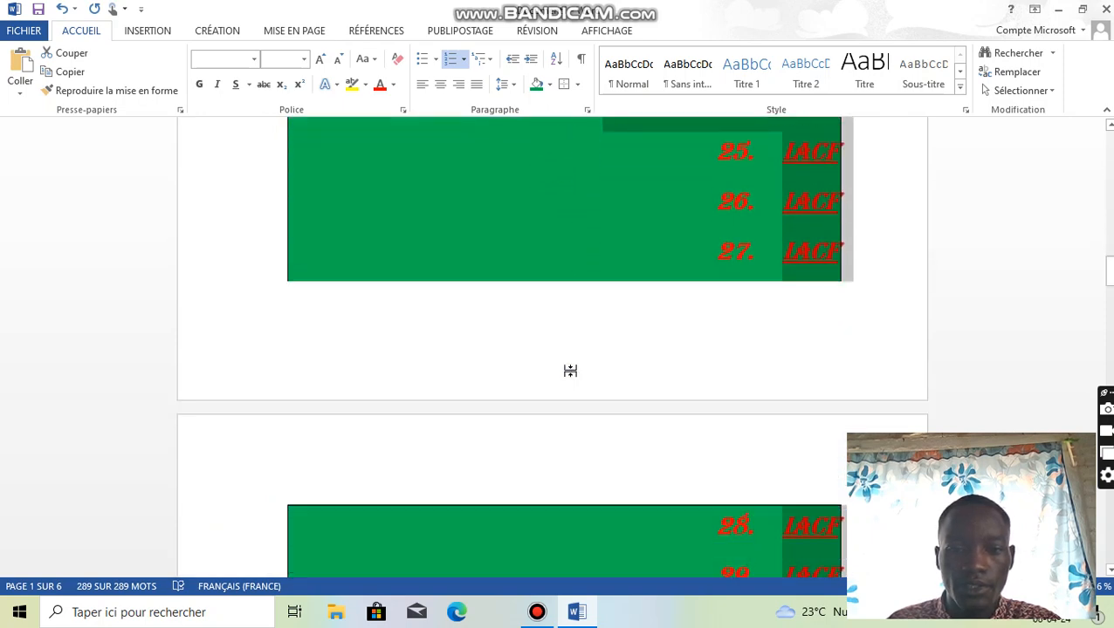
- Reselect the whole text of the document and clear all of its formatting
scroll(570, 371, "down", 6)
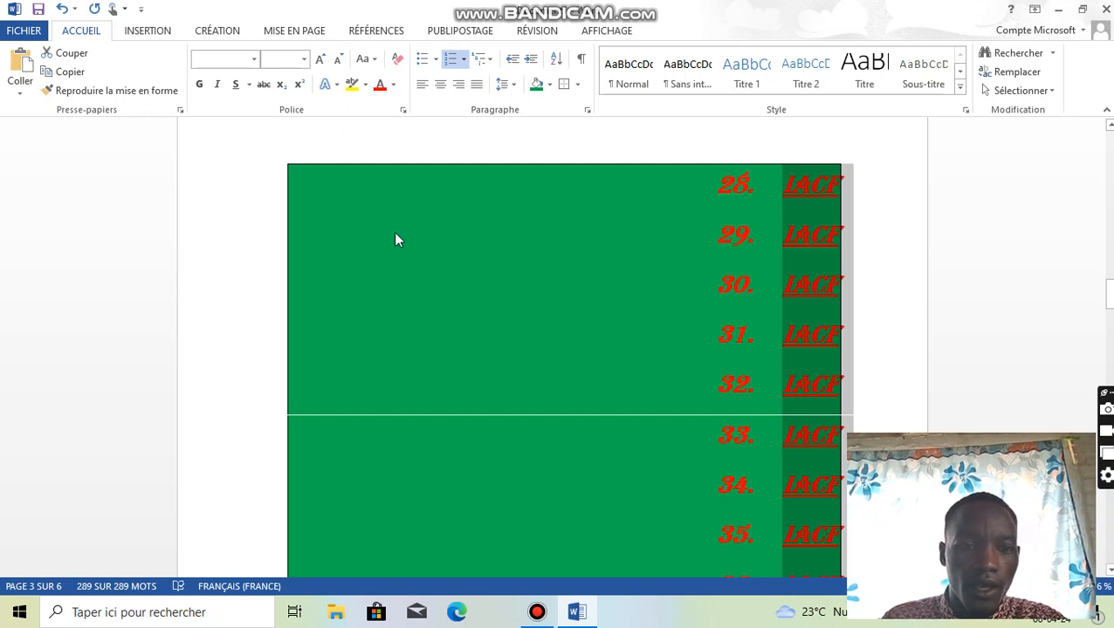
left_click(418, 231)
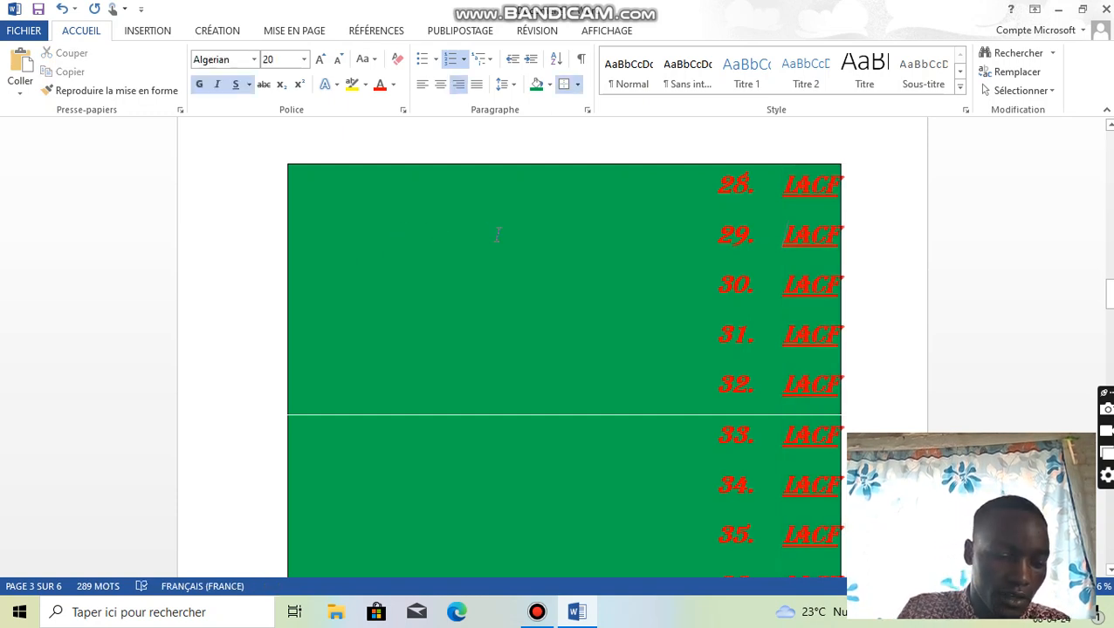
key("ctrl+a")
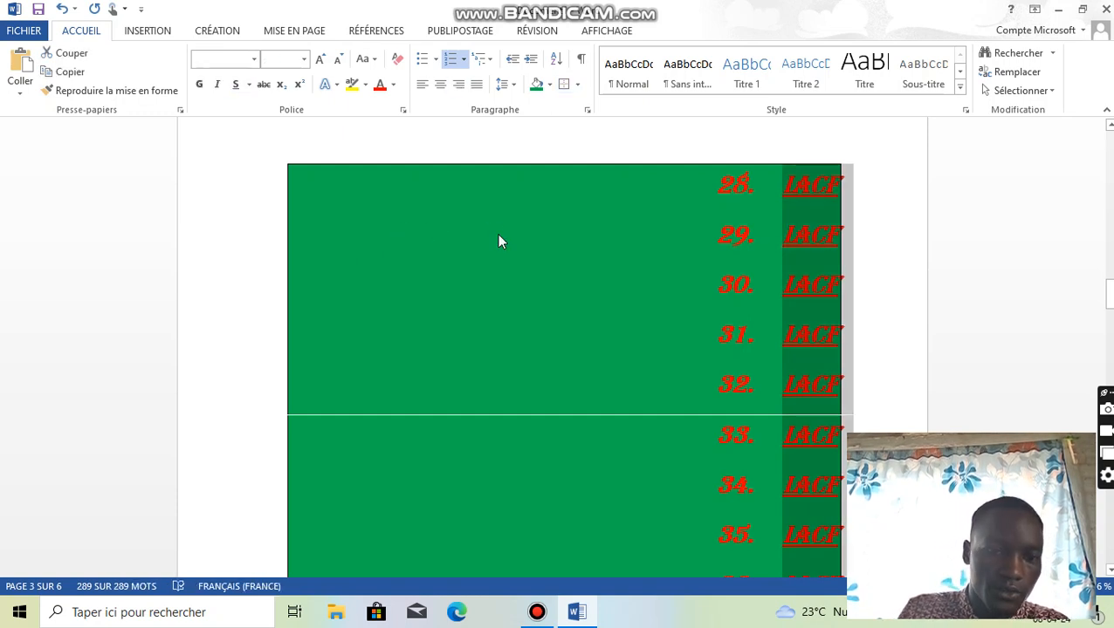
left_click(400, 57)
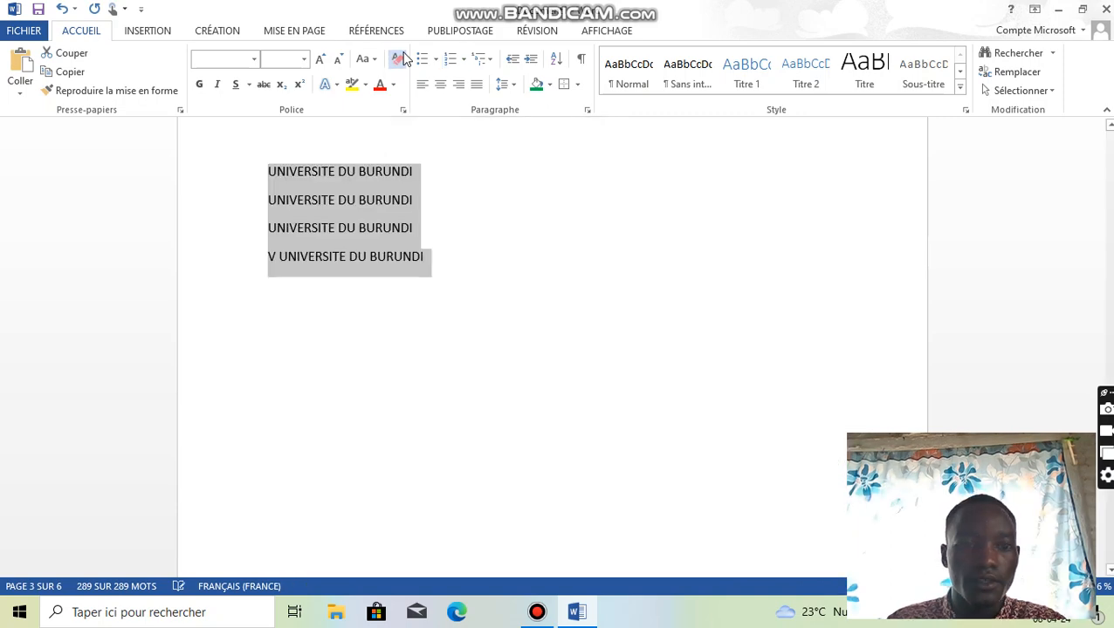
- Look through the cleared text across all pages and examine the plain, sorted lines from the blank paragraphs to the last entry
scroll(397, 272, "up", 5)
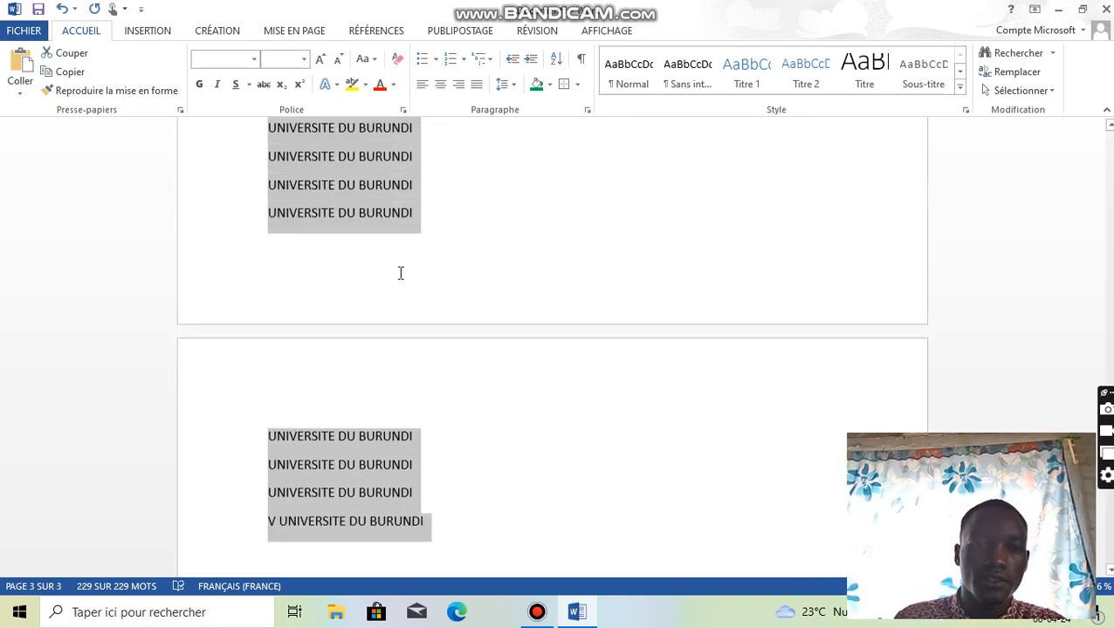
scroll(401, 273, "up", 10)
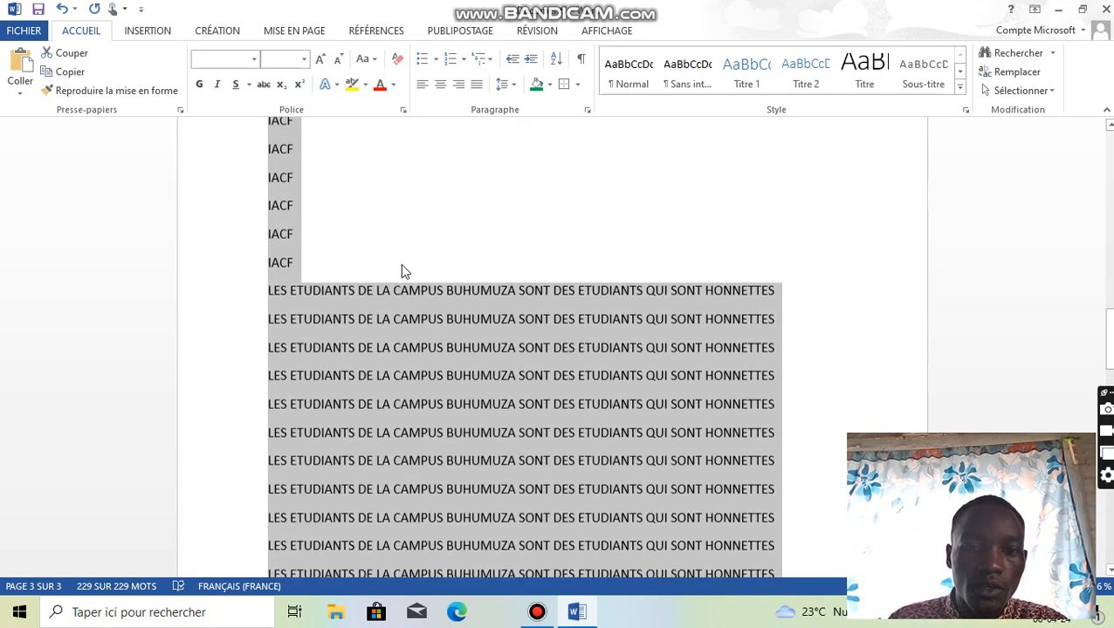
scroll(402, 270, "up", 10)
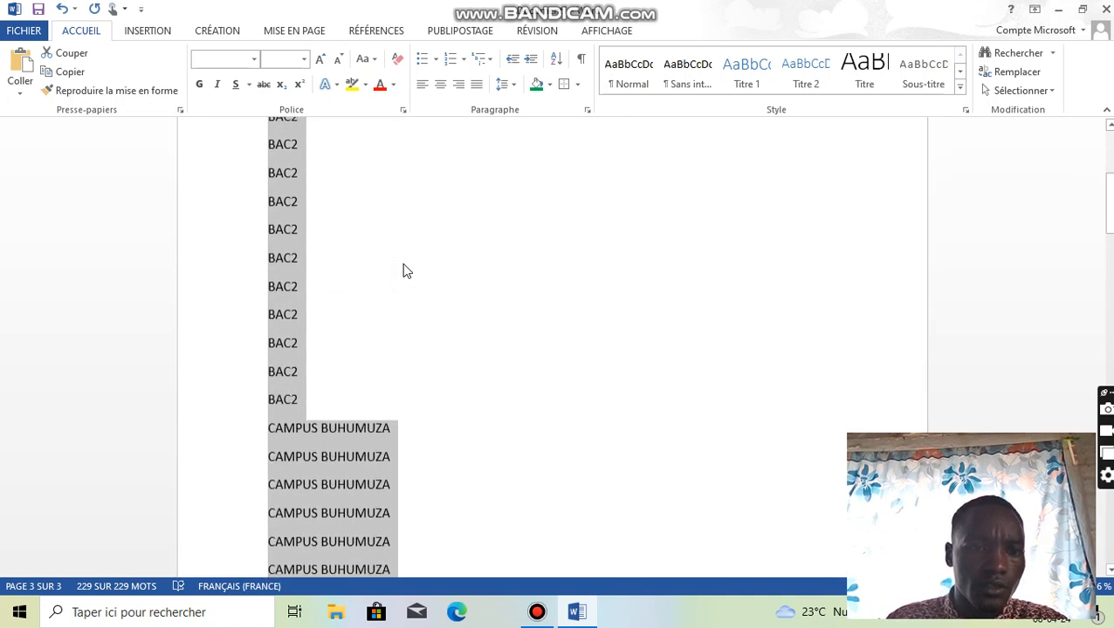
scroll(402, 267, "up", 5)
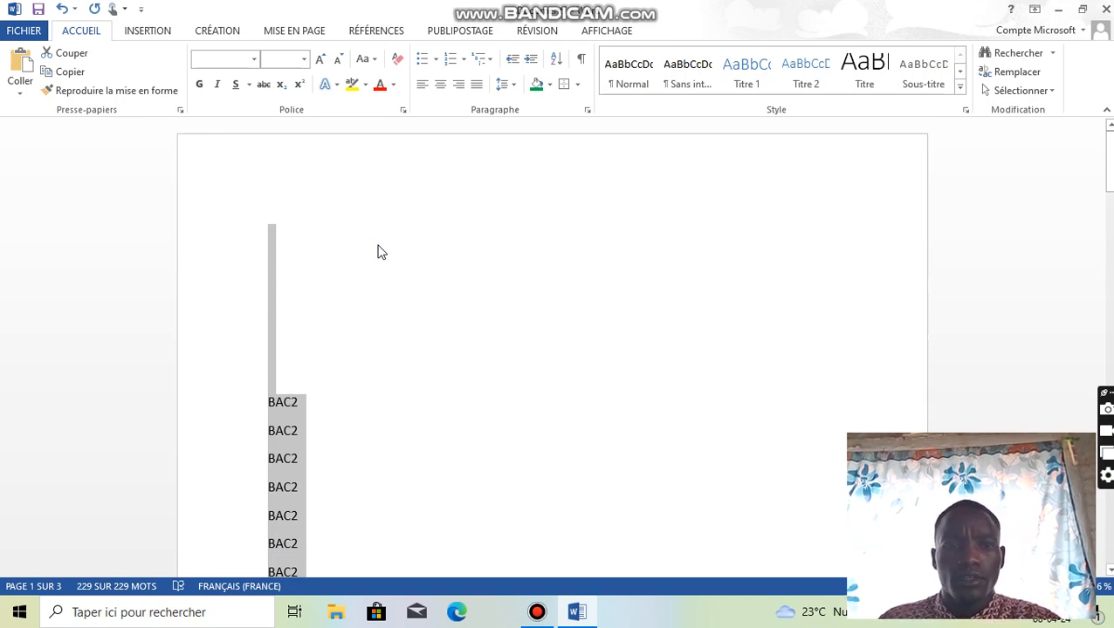
scroll(316, 288, "down", 10)
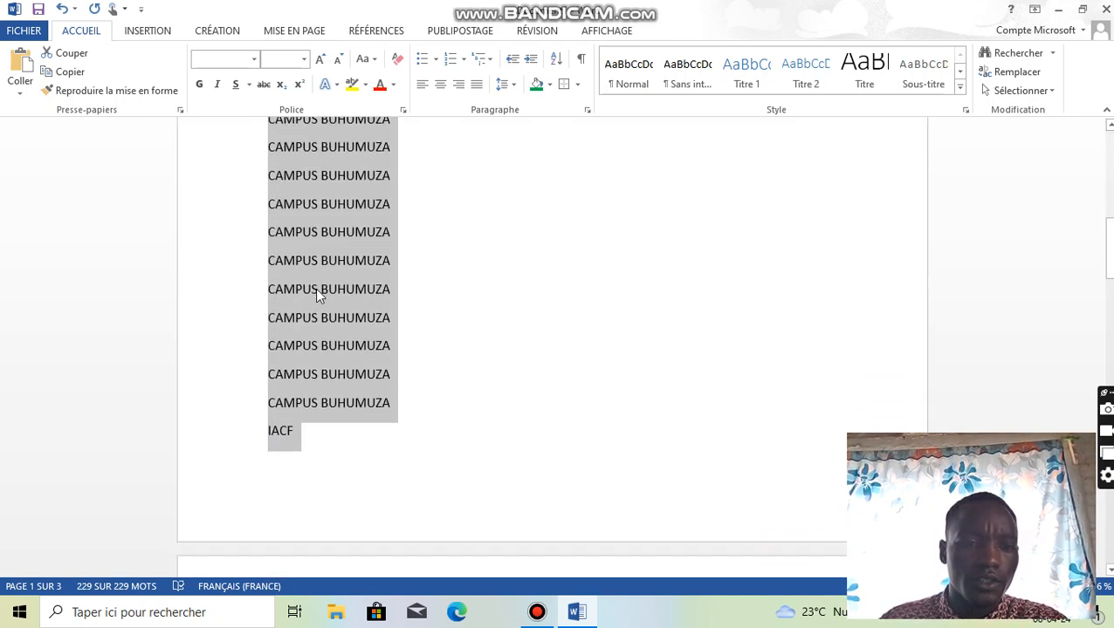
scroll(317, 297, "down", 10)
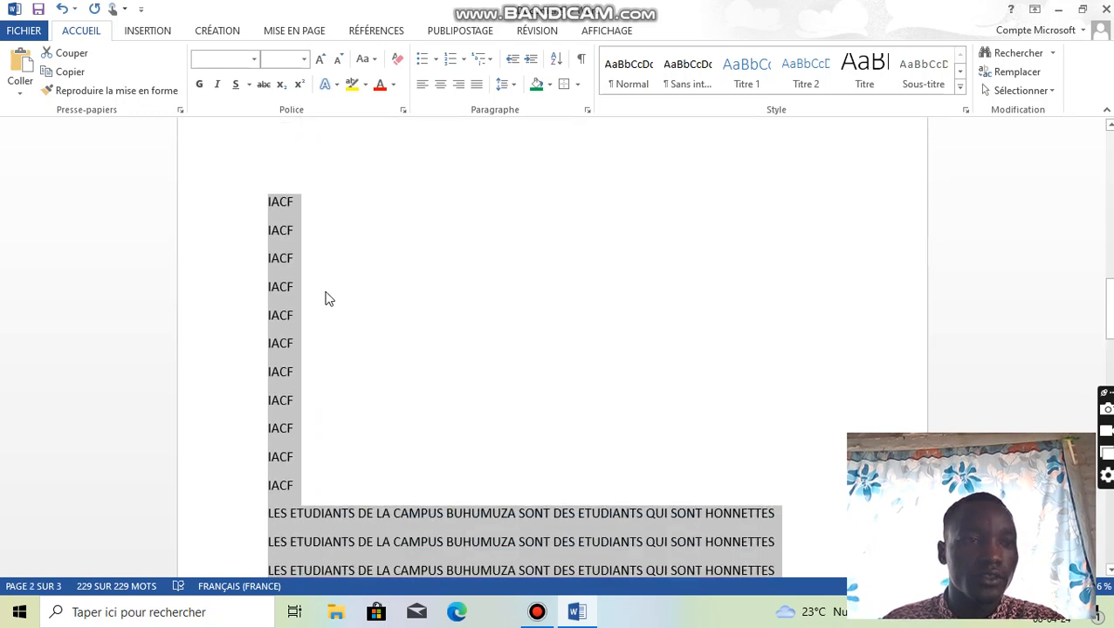
scroll(328, 299, "up", 8)
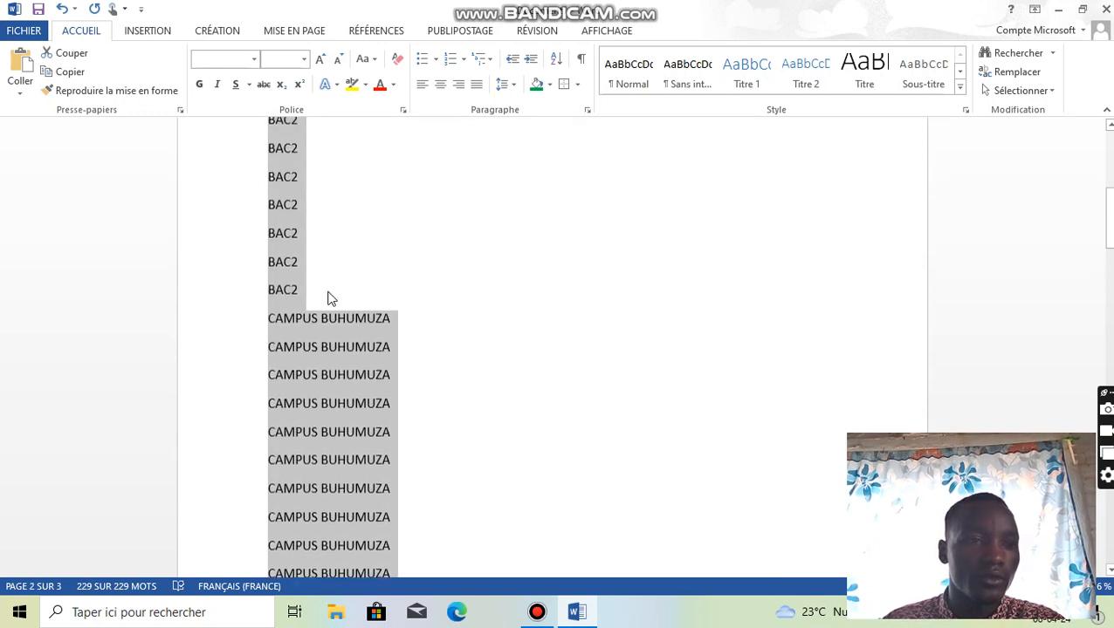
scroll(331, 299, "up", 8)
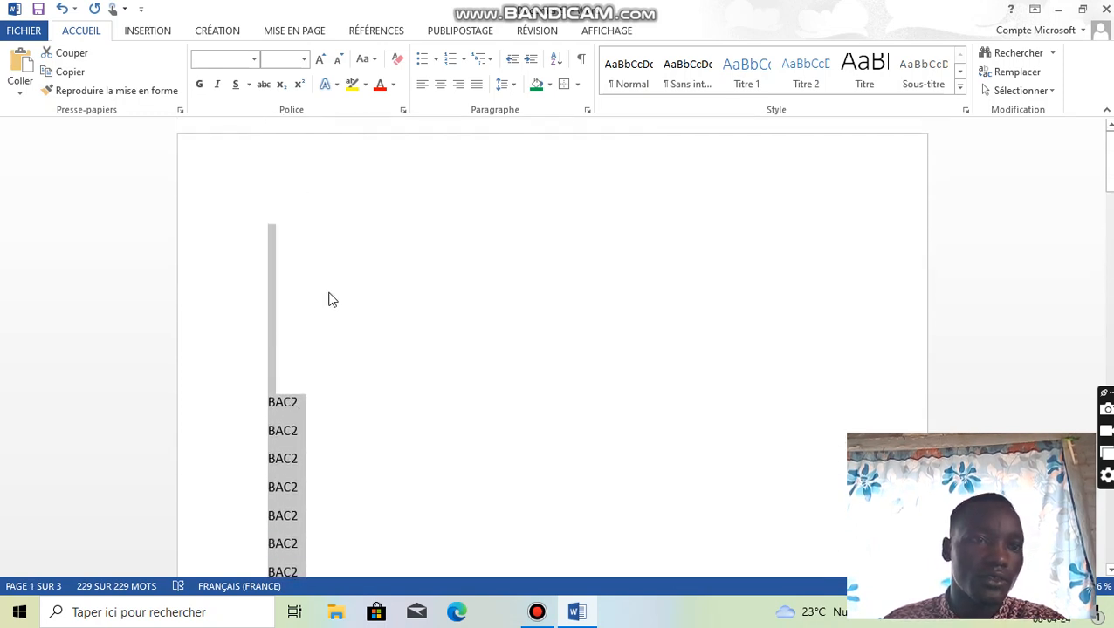
scroll(331, 299, "down", 10)
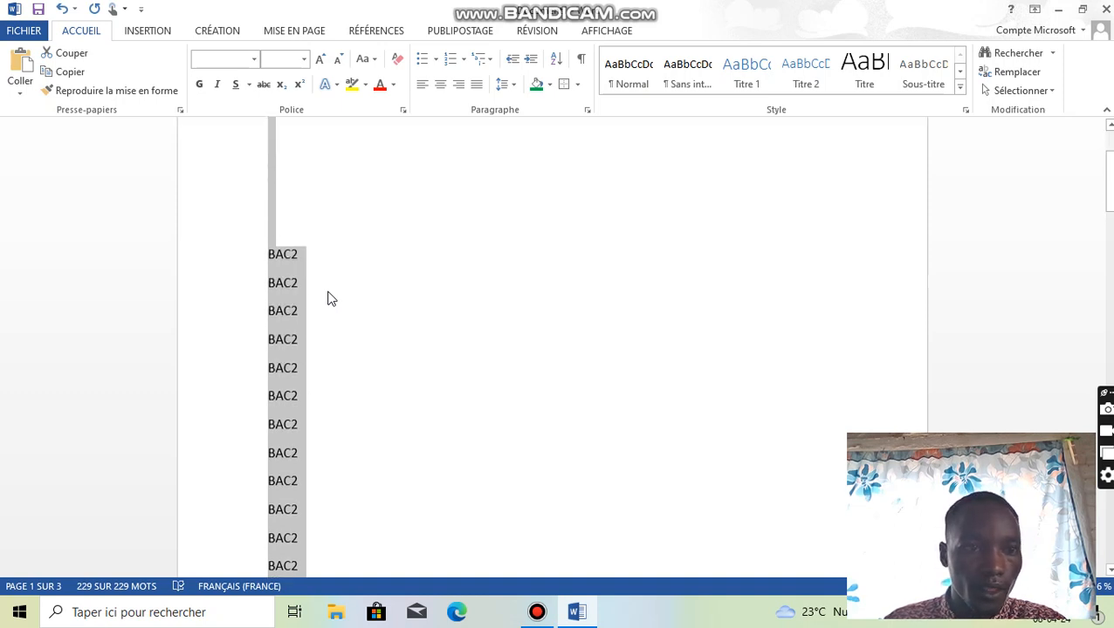
scroll(330, 298, "down", 8)
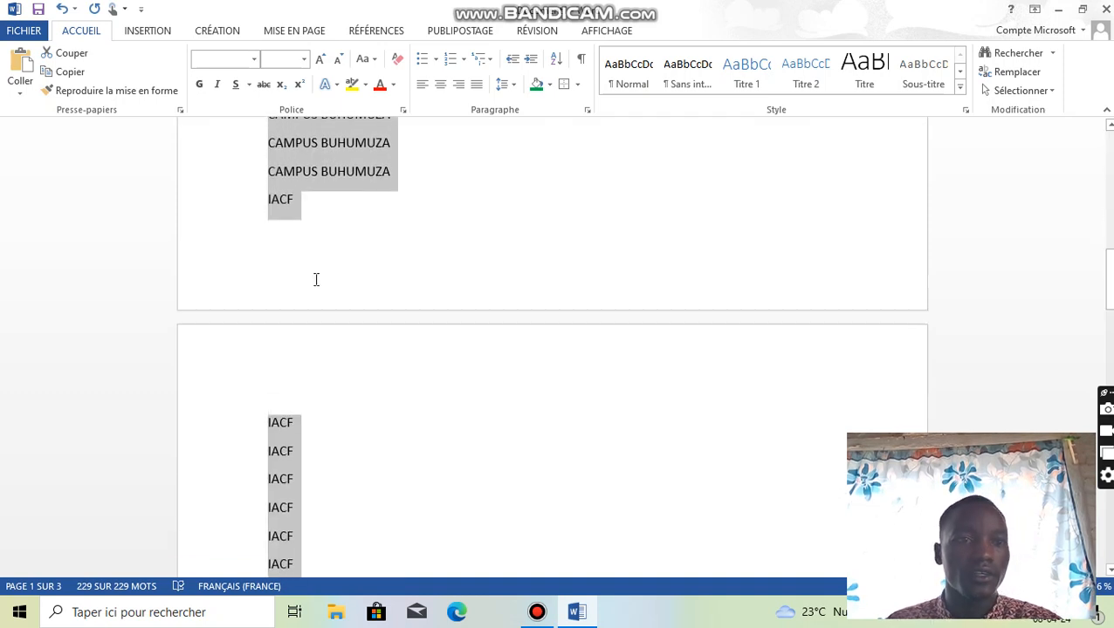
scroll(317, 277, "down", 6)
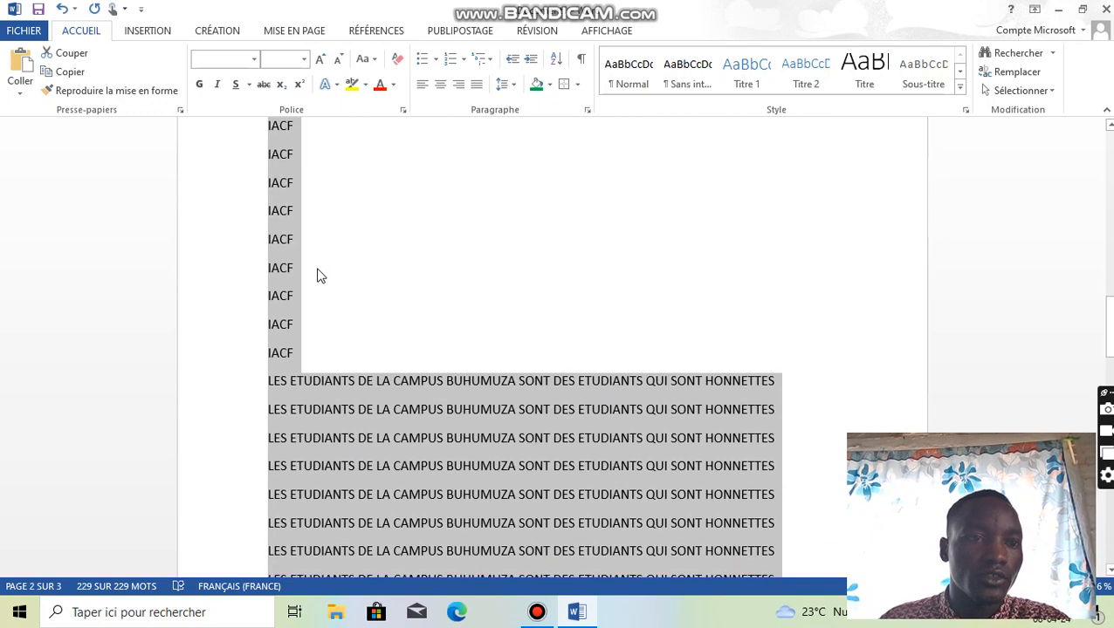
scroll(320, 276, "up", 4)
scroll(323, 275, "up", 10)
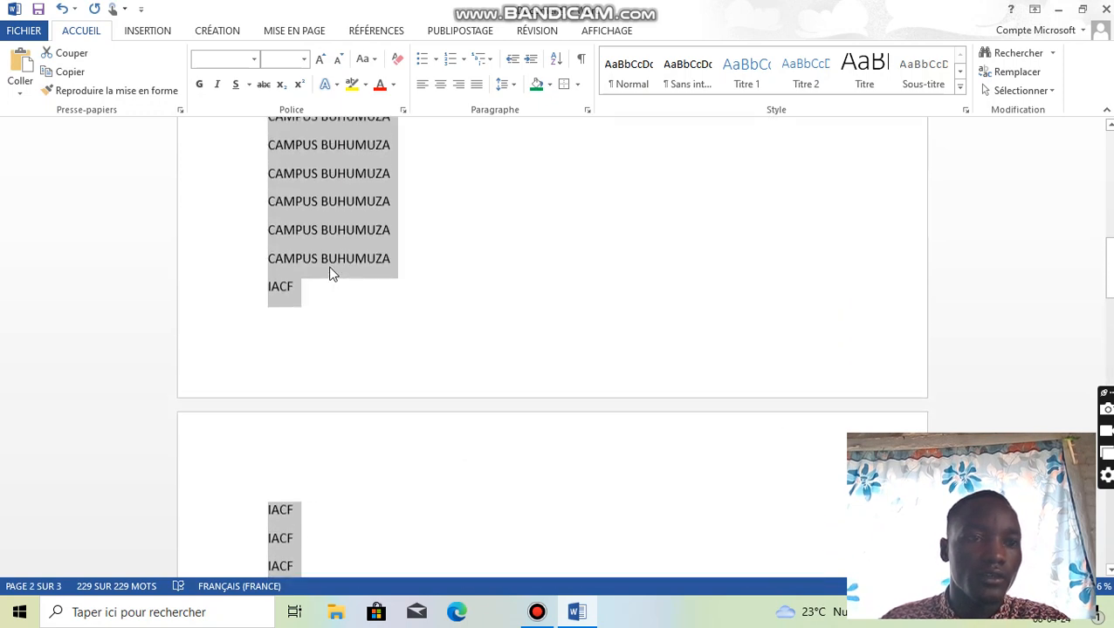
scroll(331, 274, "up", 5)
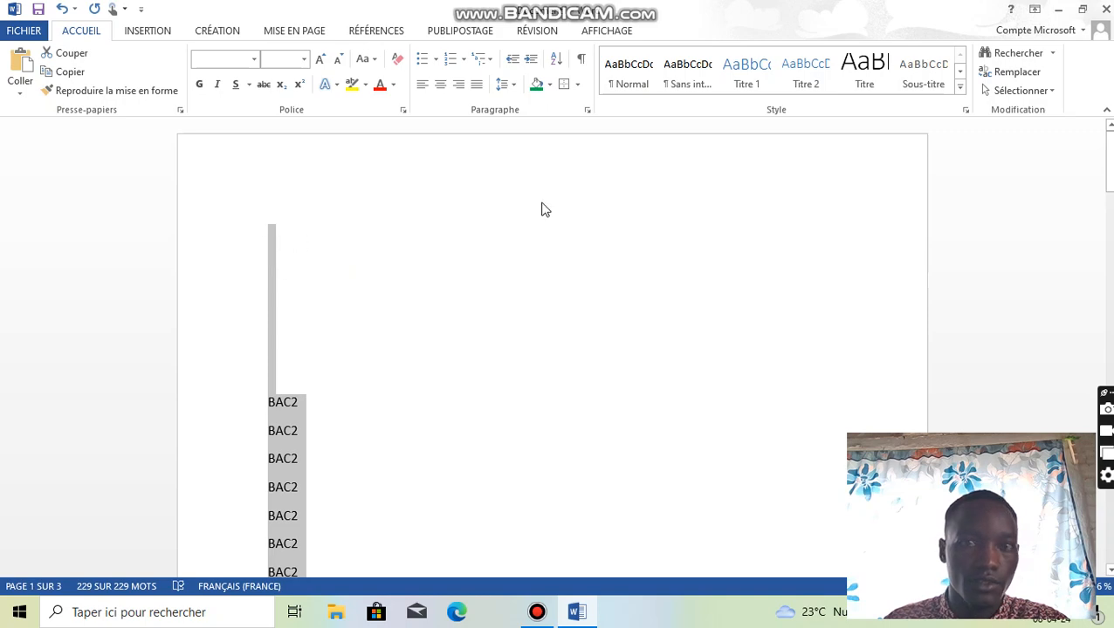
left_click(537, 612)
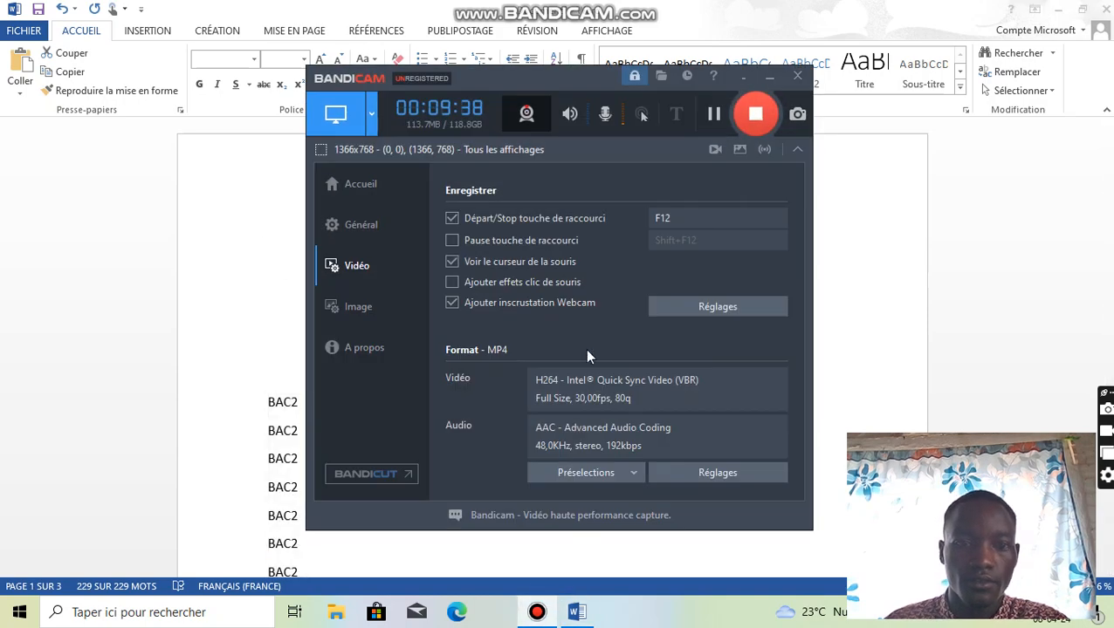